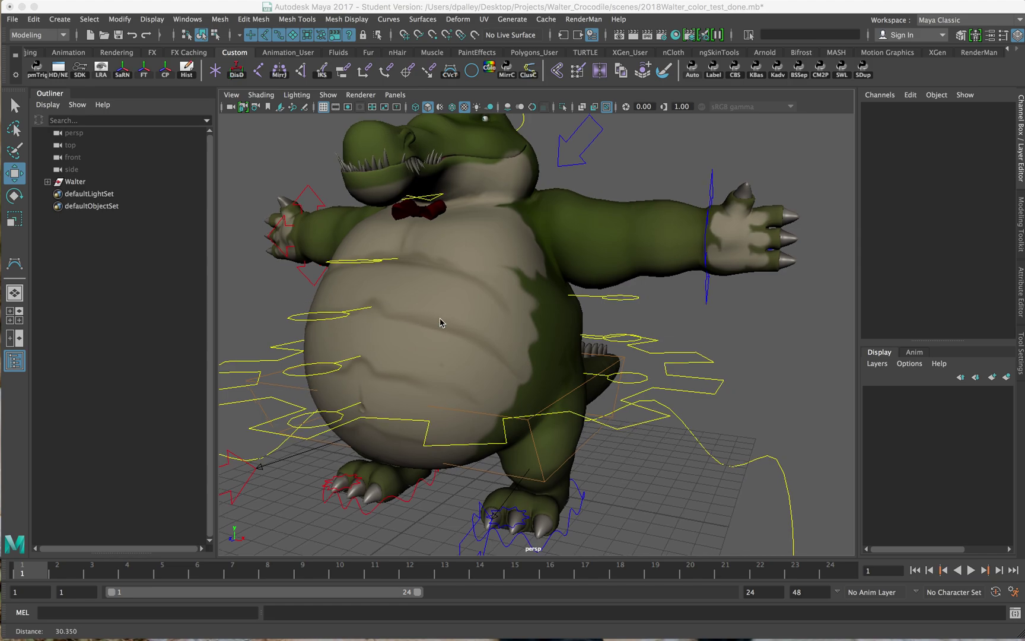
pyautogui.scroll(-3, 438, 322)
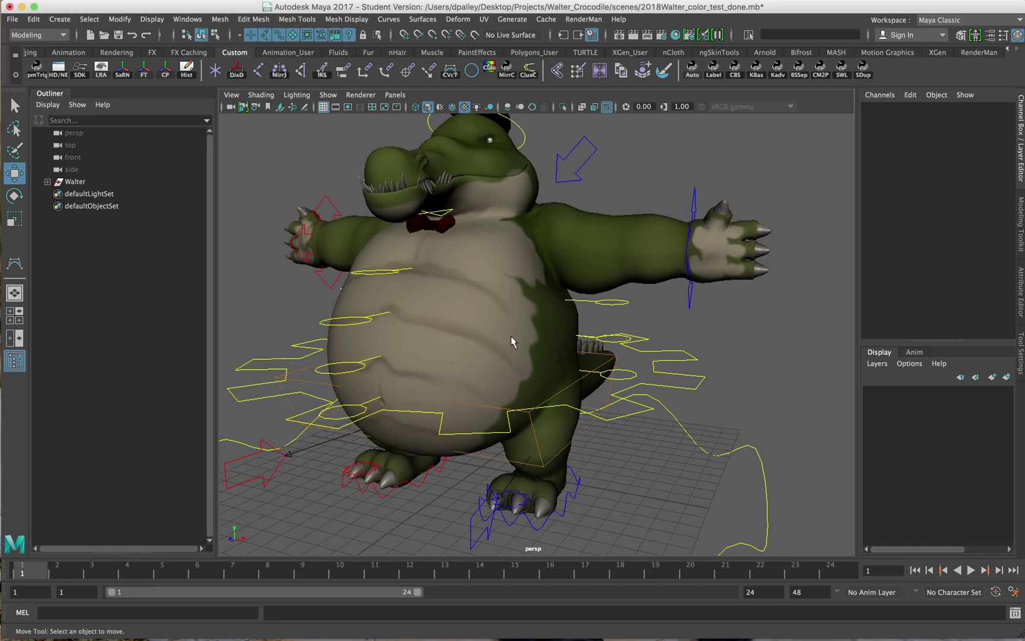
pyautogui.scroll(-5, 510, 336)
pyautogui.scroll(5, 620, 385)
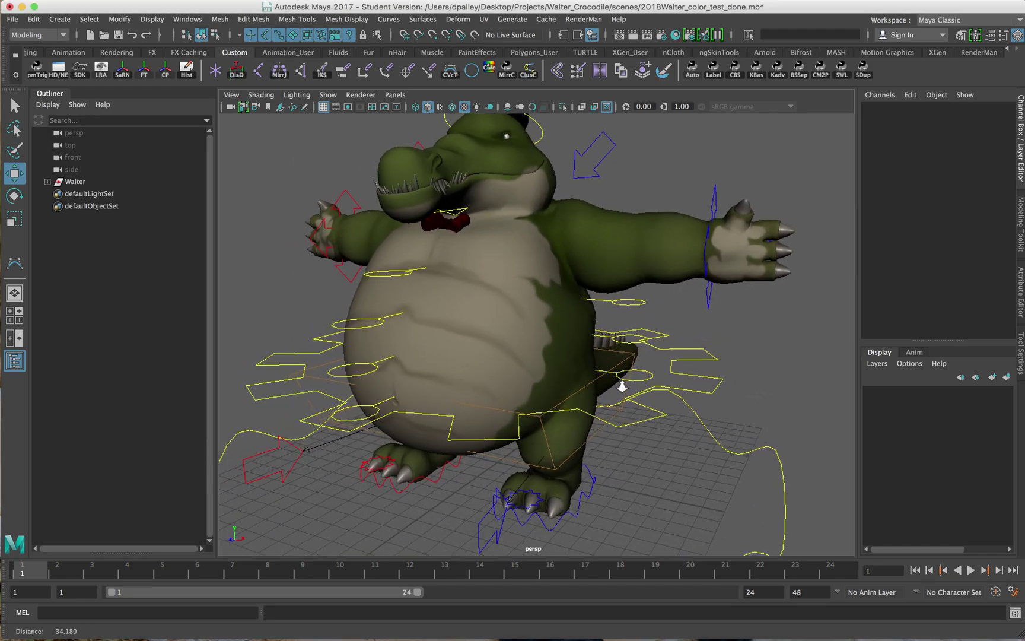
pyautogui.keyDown('alt'); pyautogui.moveTo(622, 382); pyautogui.dragTo(621, 376); pyautogui.keyUp('alt')
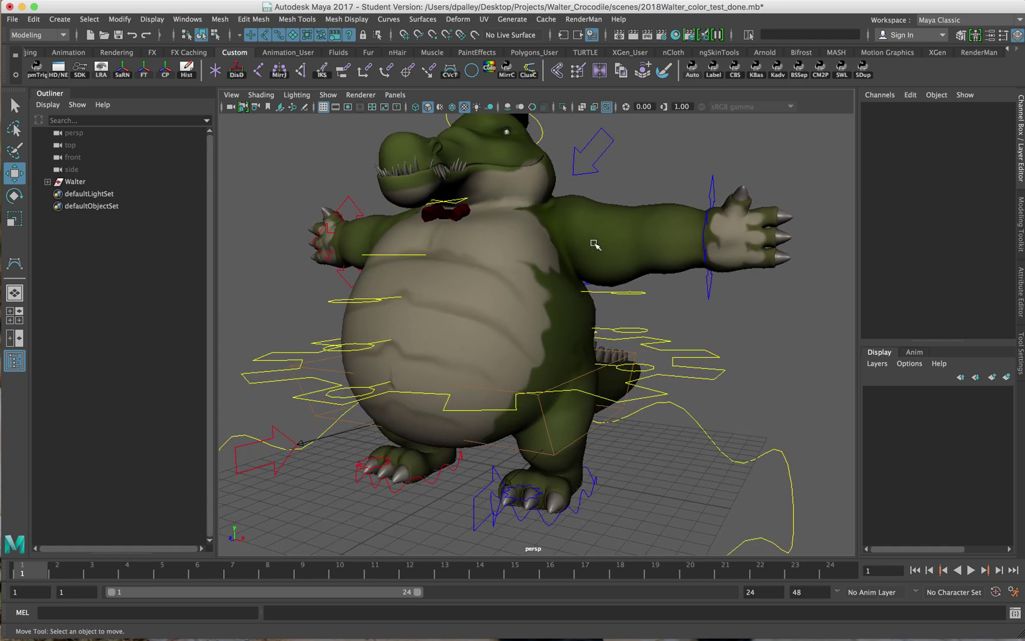
pyautogui.keyDown('alt'); pyautogui.moveTo(564, 304); pyautogui.dragTo(474, 390); pyautogui.keyUp('alt')
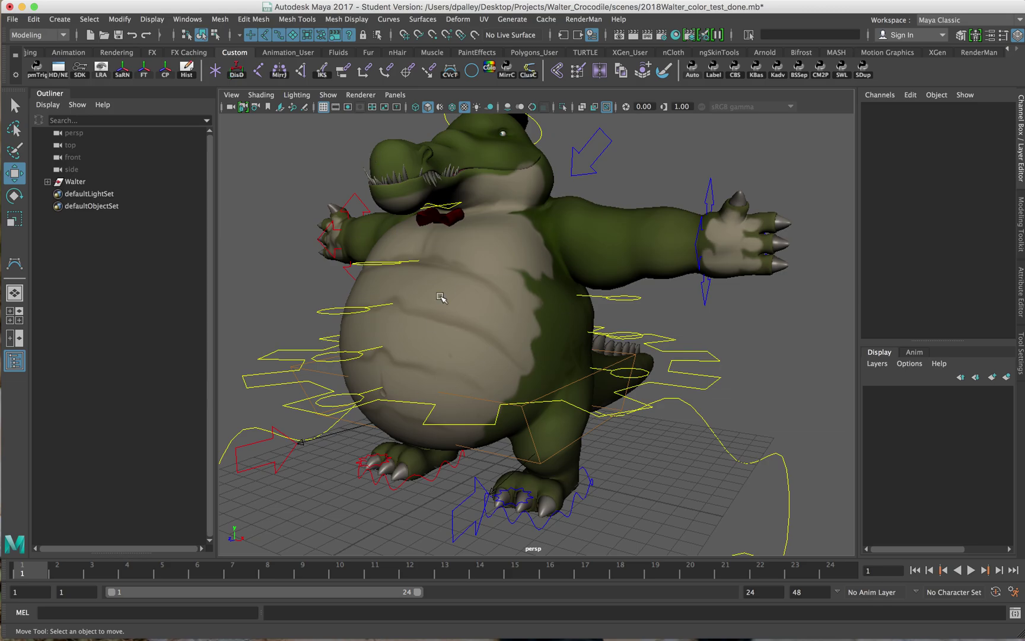
pyautogui.keyDown('alt'); pyautogui.moveTo(423, 325); pyautogui.dragTo(446, 323); pyautogui.keyUp('alt')
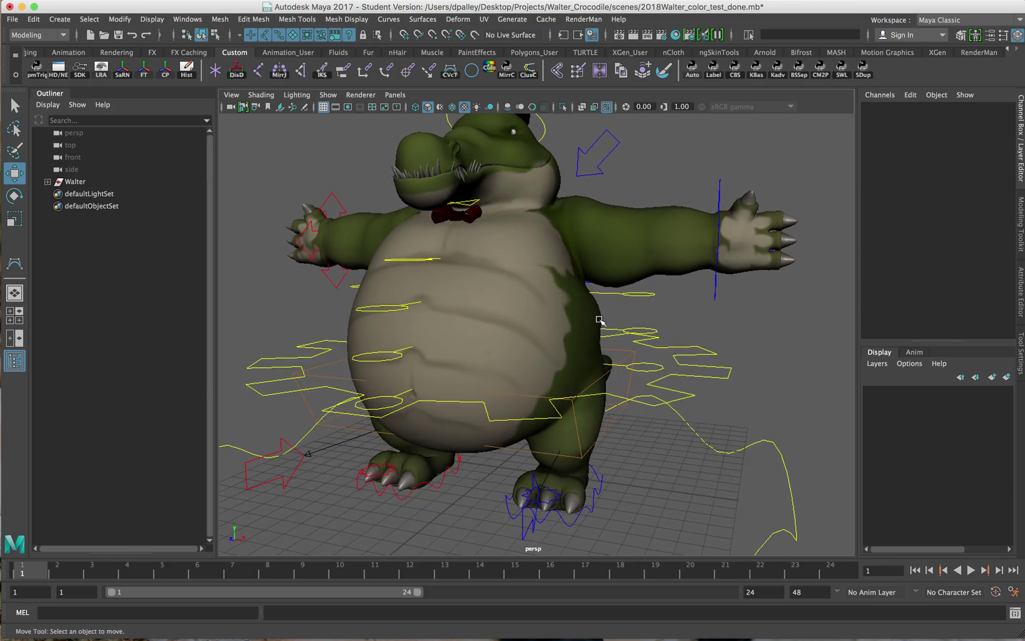
# Select the crocodile's four spine FK controls together, from the lowest ring up to the chest
pyautogui.click(654, 366)
pyautogui.click(655, 335)
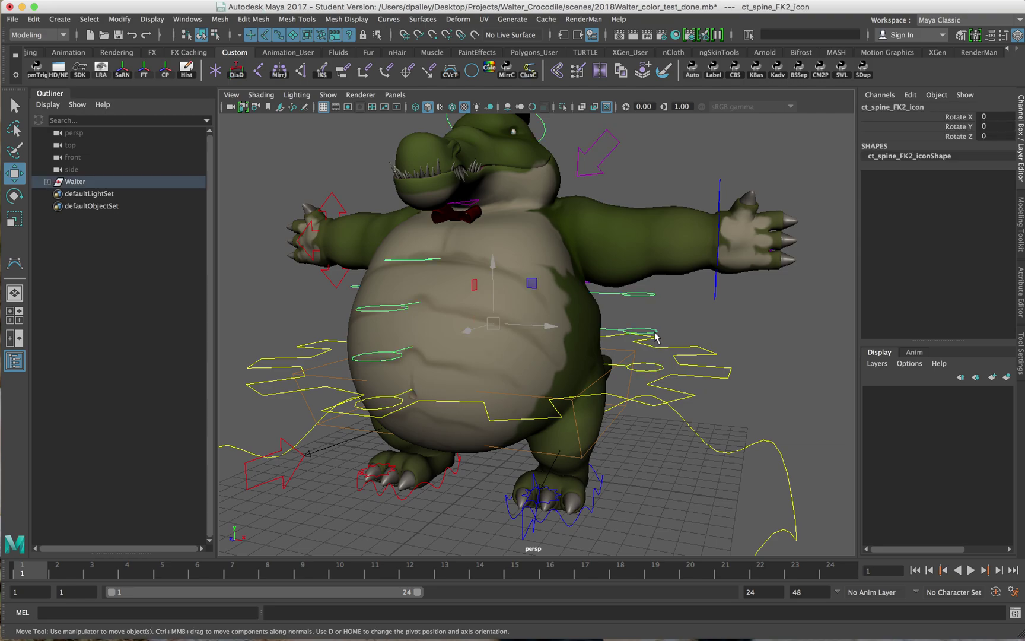
pyautogui.click(653, 331)
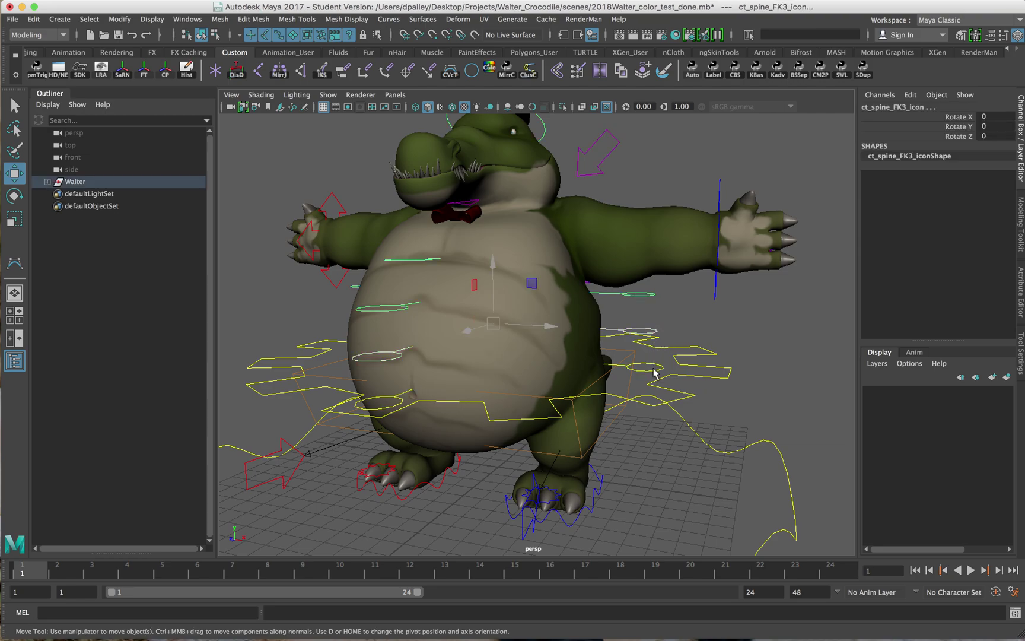
pyautogui.click(654, 372)
pyautogui.click(653, 337)
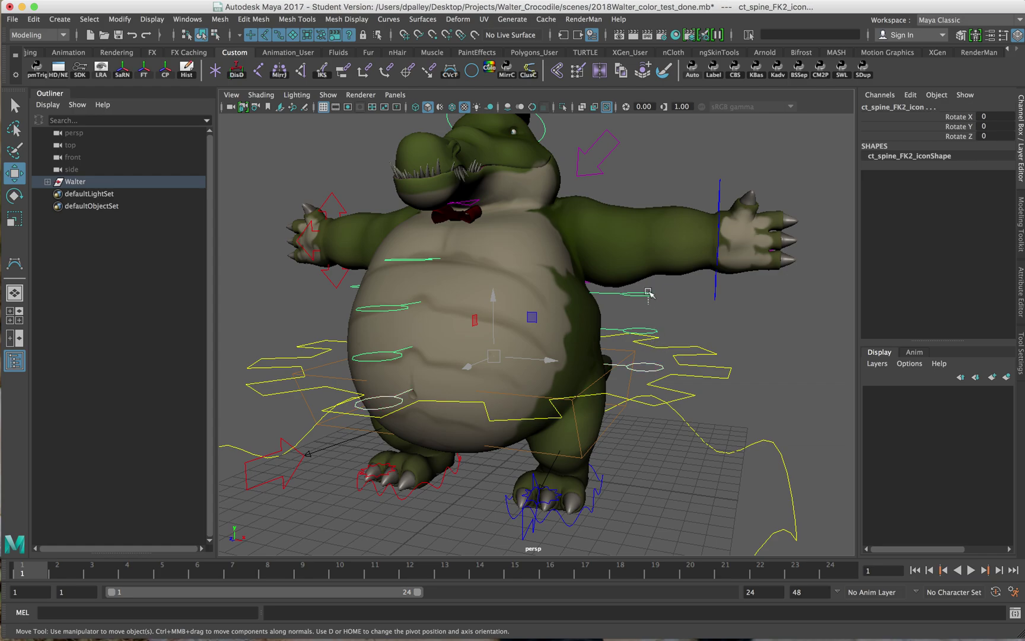
pyautogui.click(649, 331)
pyautogui.keyDown('alt'); pyautogui.moveTo(587, 301); pyautogui.dragTo(619, 298); pyautogui.keyUp('alt')
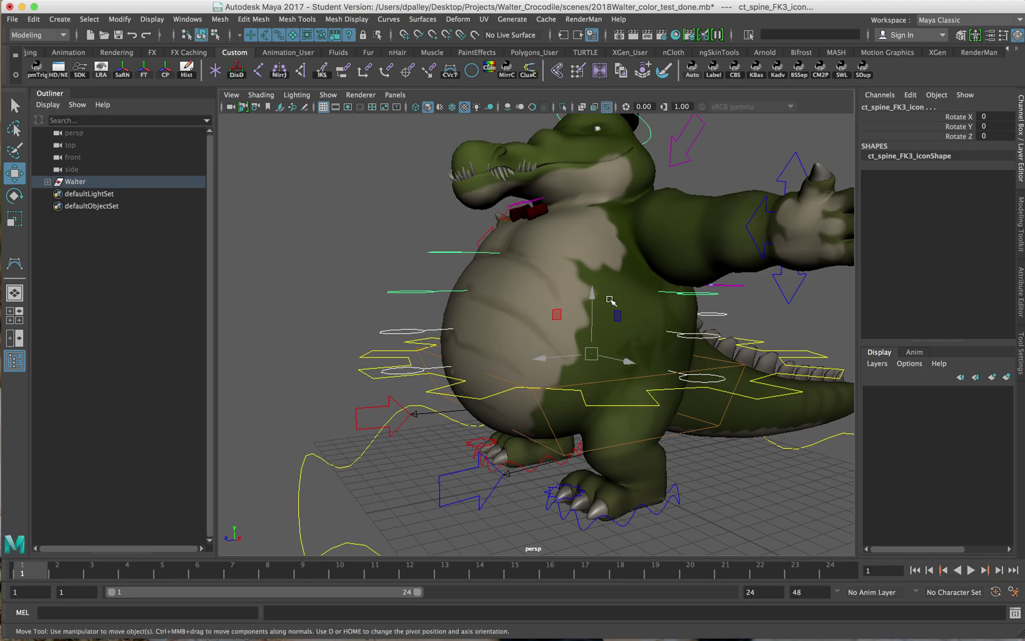
pyautogui.keyDown('alt'); pyautogui.moveTo(521, 335); pyautogui.dragTo(528, 339); pyautogui.keyUp('alt')
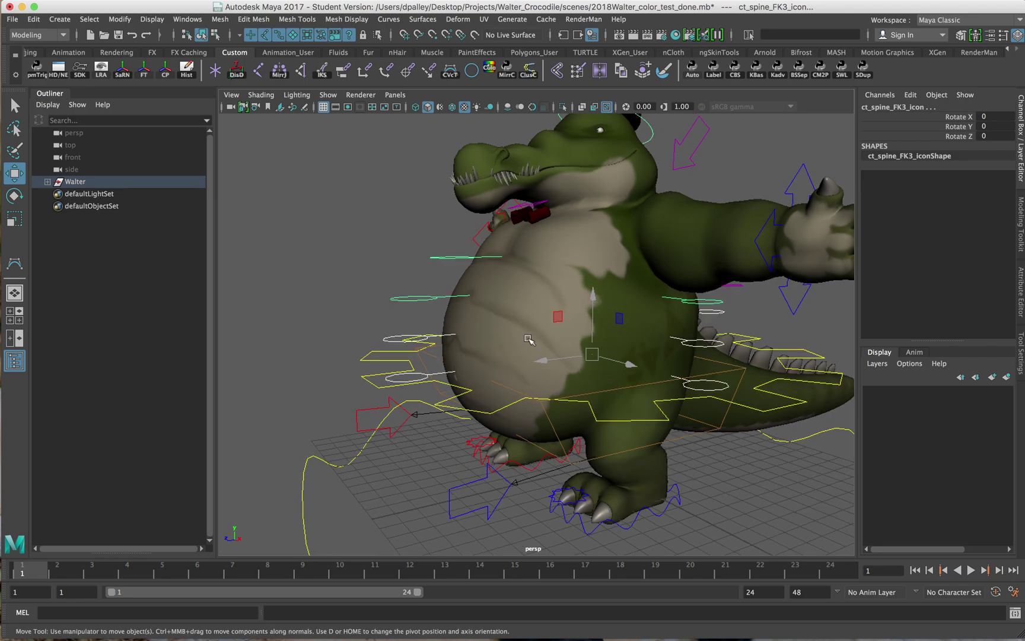
pyautogui.click(460, 257)
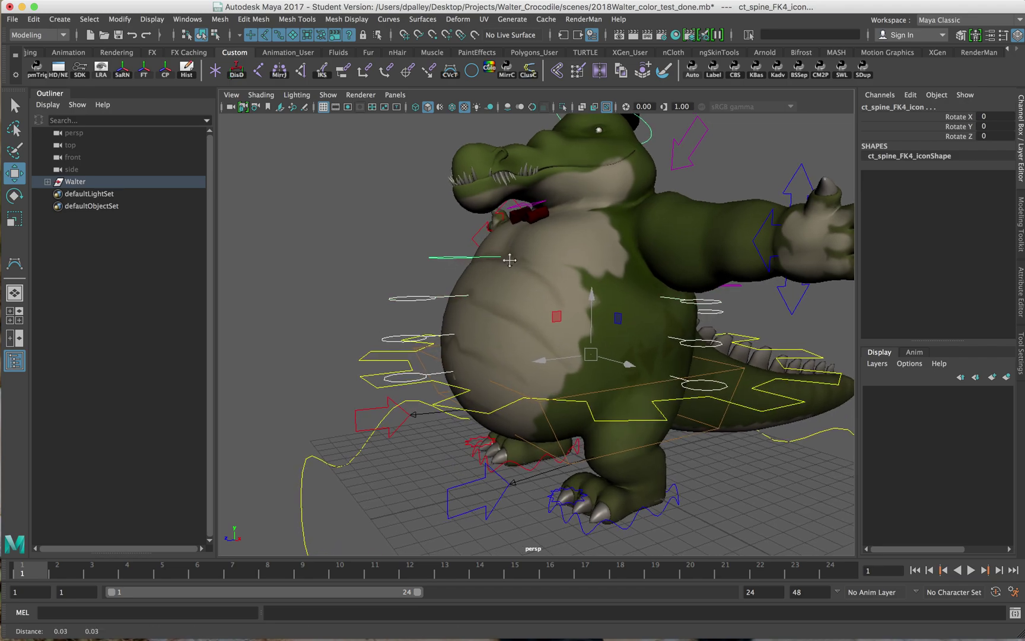
# Bend the torso forward by rotating the four selected spine FK controls to 18.564 in Rotate X
pyautogui.keyDown('alt'); pyautogui.moveTo(508, 256); pyautogui.dragTo(490, 266, button='right'); pyautogui.keyUp('alt')
pyautogui.press('e')
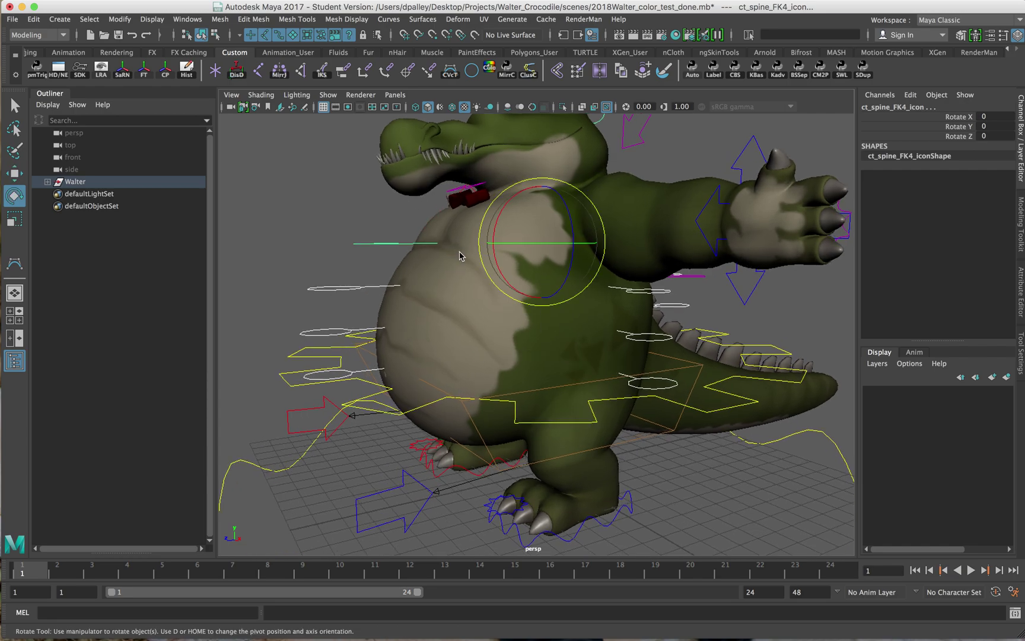
pyautogui.moveTo(502, 212); pyautogui.dragTo(473, 229)
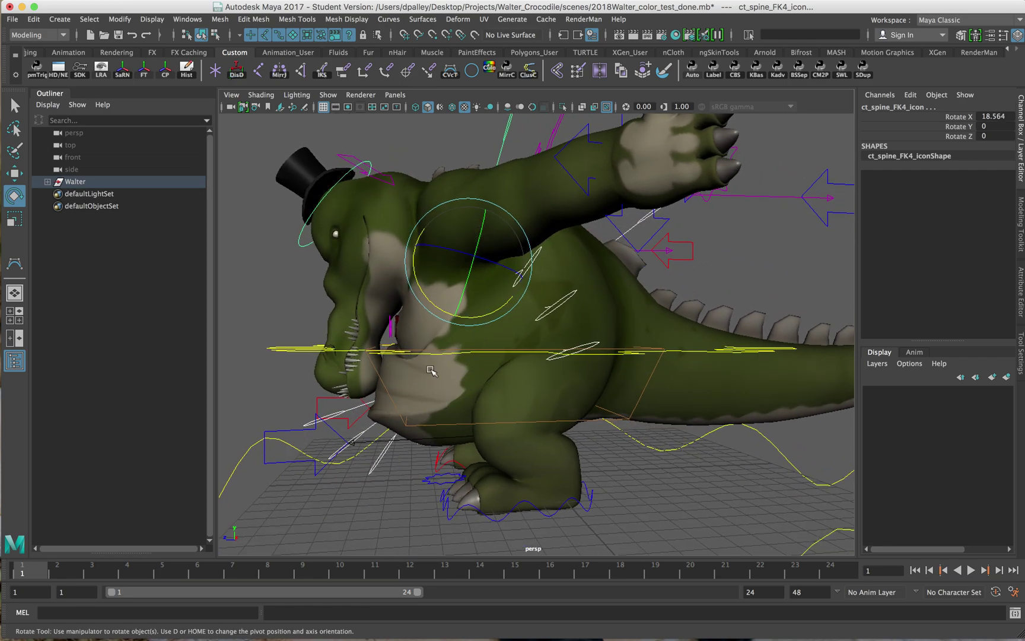
pyautogui.keyDown('alt'); pyautogui.moveTo(460, 364); pyautogui.dragTo(403, 361); pyautogui.keyUp('alt')
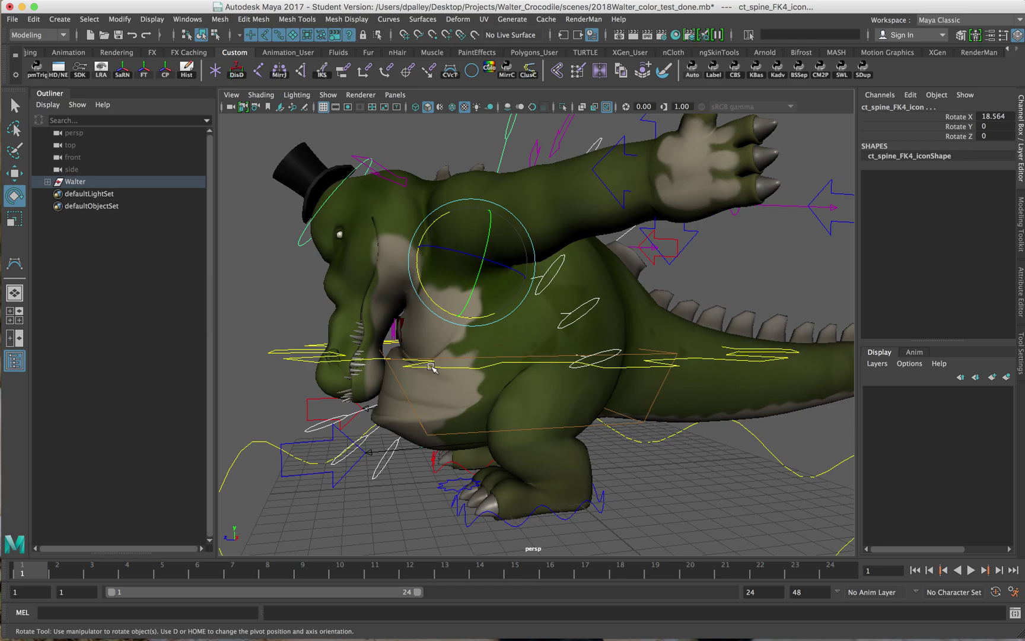
pyautogui.keyDown('alt'); pyautogui.moveTo(410, 319); pyautogui.dragTo(415, 330); pyautogui.keyUp('alt')
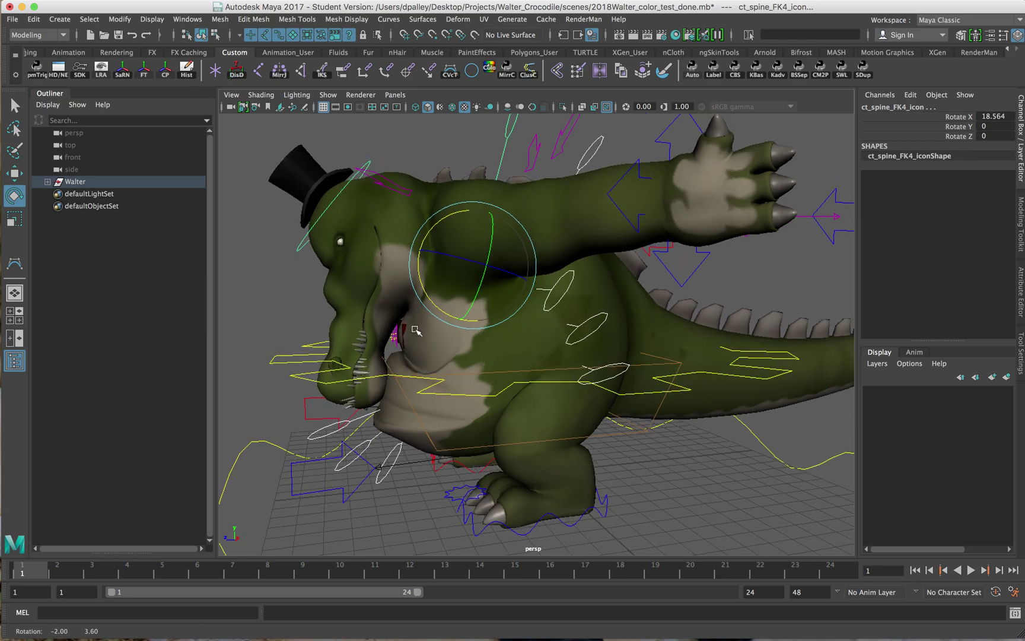
# Undo the forward bend of the spine FK controls
pyautogui.press('super+z')
pyautogui.keyDown('alt'); pyautogui.moveTo(467, 353); pyautogui.dragTo(444, 350, button='right'); pyautogui.keyUp('alt')
pyautogui.keyDown('alt'); pyautogui.moveTo(444, 350); pyautogui.dragTo(449, 353); pyautogui.keyUp('alt')
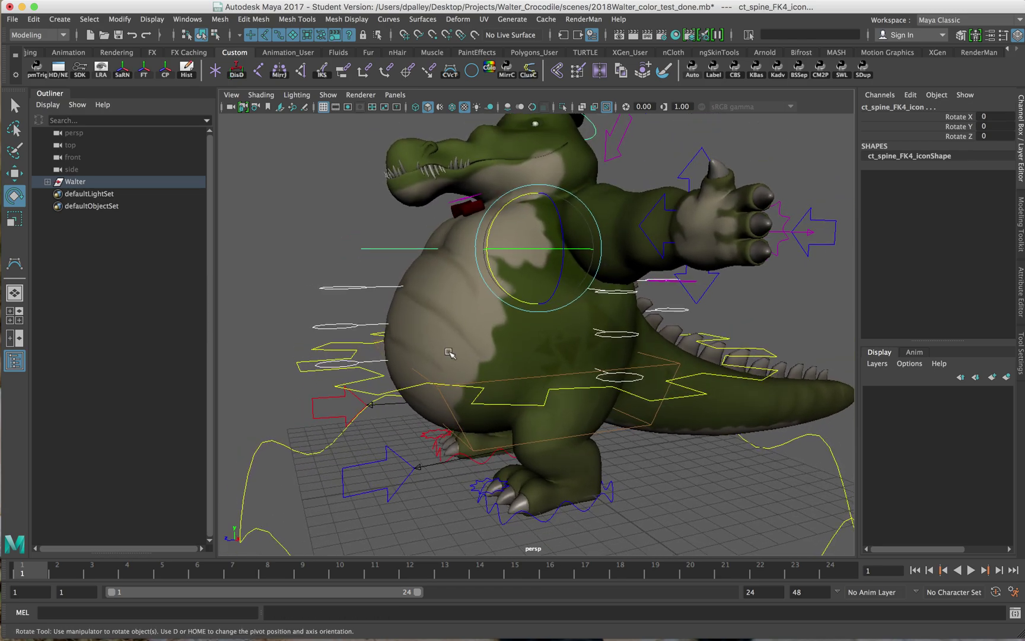
# Try a slight rotation of the COG control on its own and undo it
pyautogui.click(395, 390)
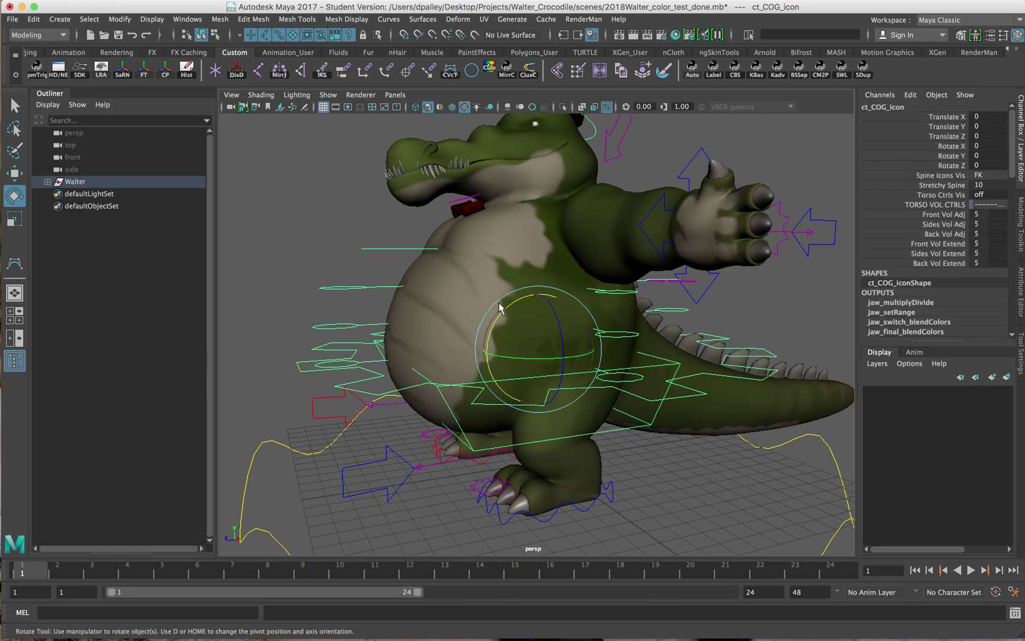
pyautogui.moveTo(502, 313); pyautogui.dragTo(497, 325)
pyautogui.press('super+z')
# Add the three lower spine FK controls to the COG selection and rotate them together forward to 11.802 in Rotate X
pyautogui.keyDown('shift'); pyautogui.click(367, 360); pyautogui.keyUp('shift')
pyautogui.keyDown('shift'); pyautogui.click(359, 327); pyautogui.keyUp('shift')
pyautogui.keyDown('shift'); pyautogui.click(363, 287); pyautogui.keyUp('shift')
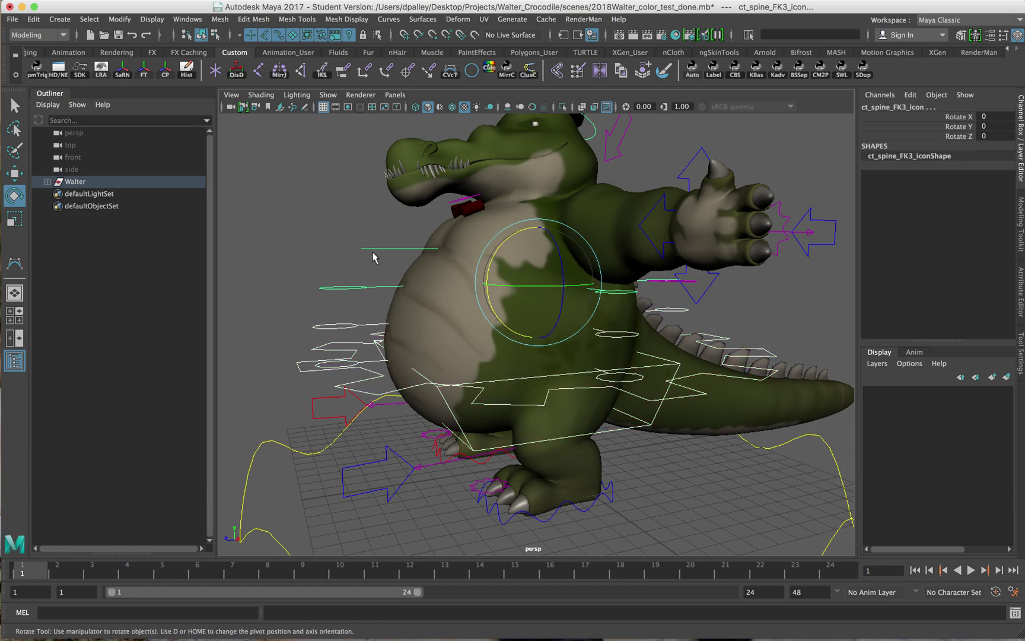
pyautogui.moveTo(513, 236); pyautogui.dragTo(506, 242)
pyautogui.keyDown('alt'); pyautogui.moveTo(572, 304); pyautogui.dragTo(552, 308); pyautogui.keyUp('alt')
pyautogui.keyDown('alt'); pyautogui.moveTo(325, 409); pyautogui.dragTo(343, 386); pyautogui.keyUp('alt')
# Try rotating only the COG control and undo back to the unbent torso
pyautogui.click(344, 384)
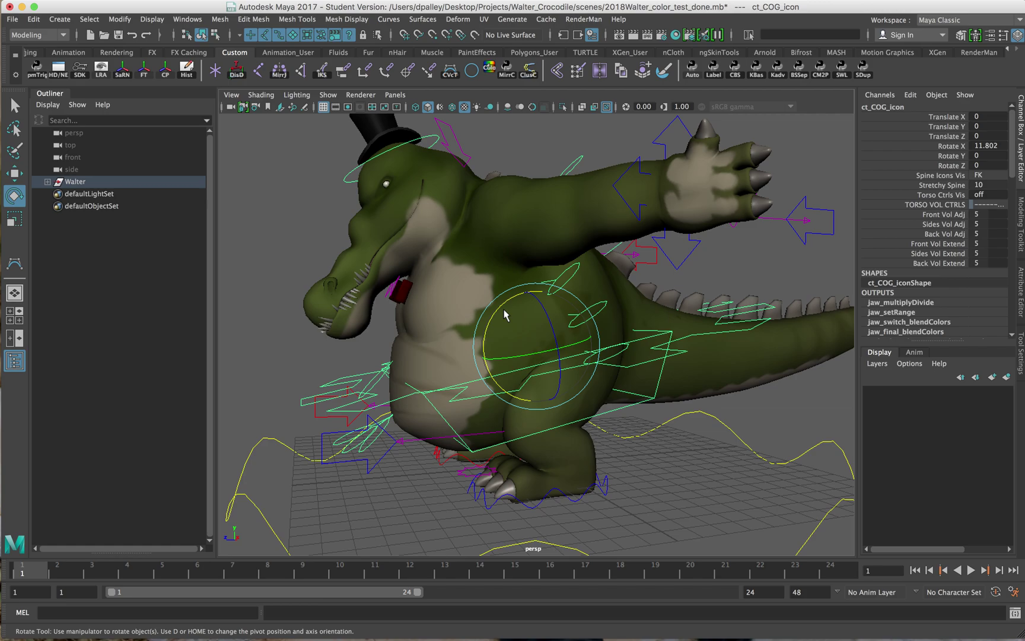
pyautogui.moveTo(504, 306); pyautogui.dragTo(410, 360)
pyautogui.press('z')
pyautogui.press('z')
pyautogui.press('z')
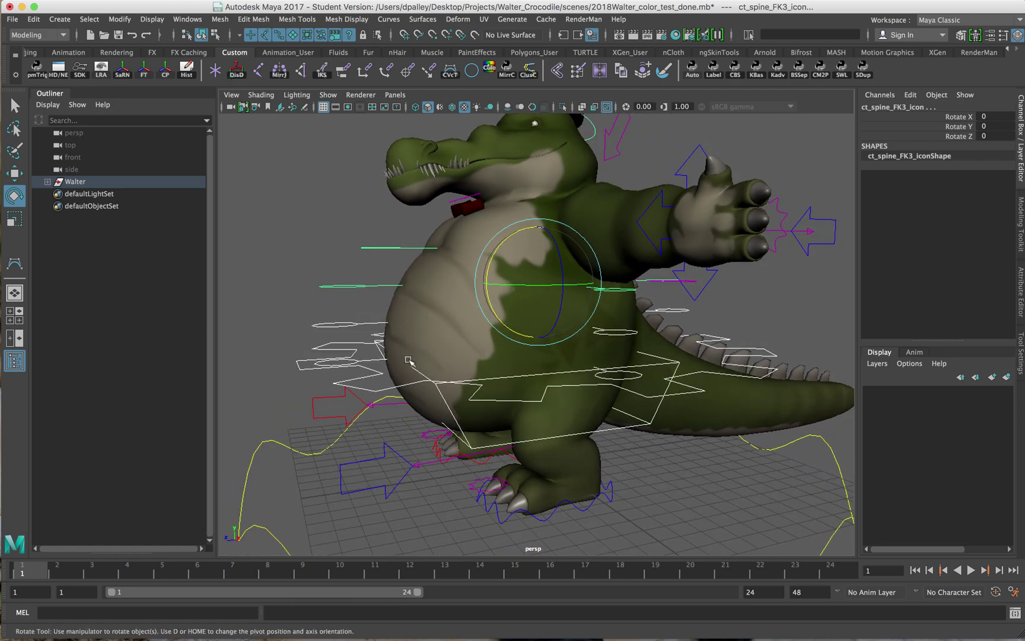
# Select only the four spine FK controls and rotate them forward together to 22.935 in Rotate X
pyautogui.click(377, 325)
pyautogui.keyDown('shift'); pyautogui.click(367, 325); pyautogui.keyUp('shift')
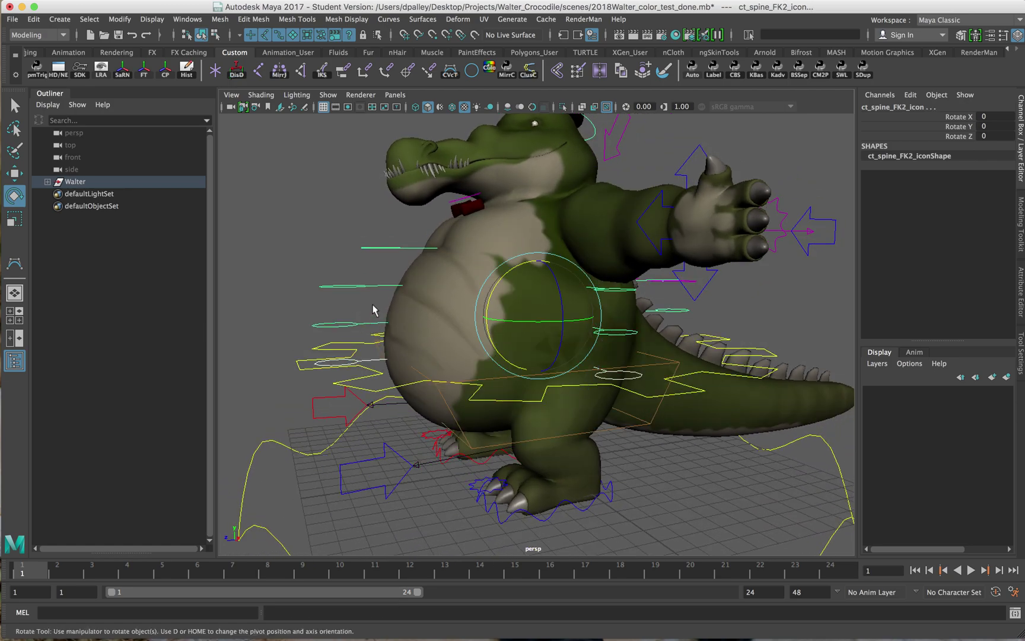
pyautogui.keyDown('shift'); pyautogui.click(375, 286); pyautogui.keyUp('shift')
pyautogui.keyDown('shift'); pyautogui.click(380, 247); pyautogui.keyUp('shift')
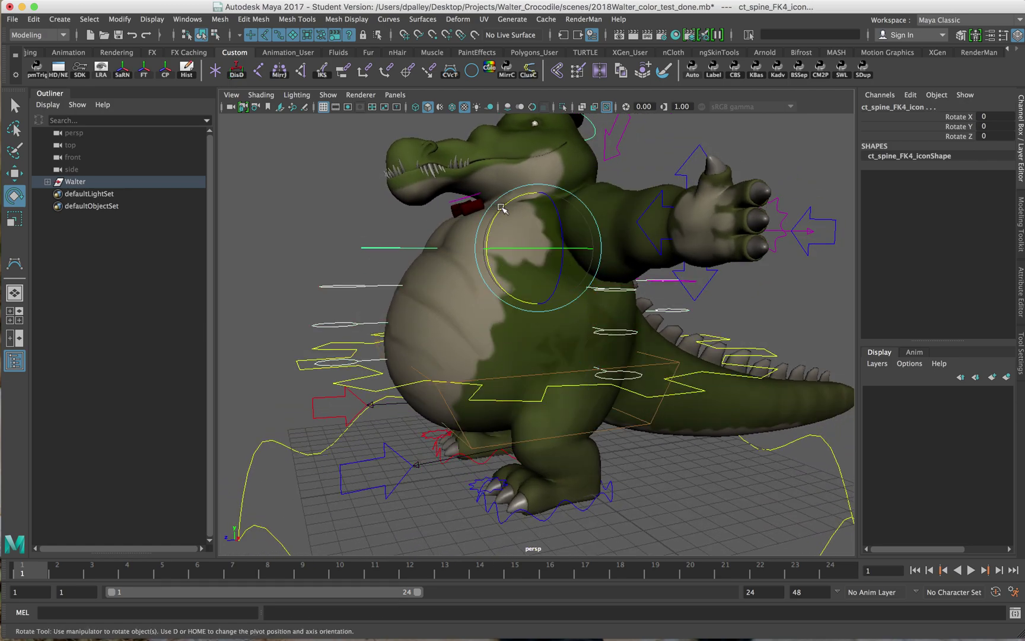
pyautogui.moveTo(501, 208); pyautogui.dragTo(508, 320)
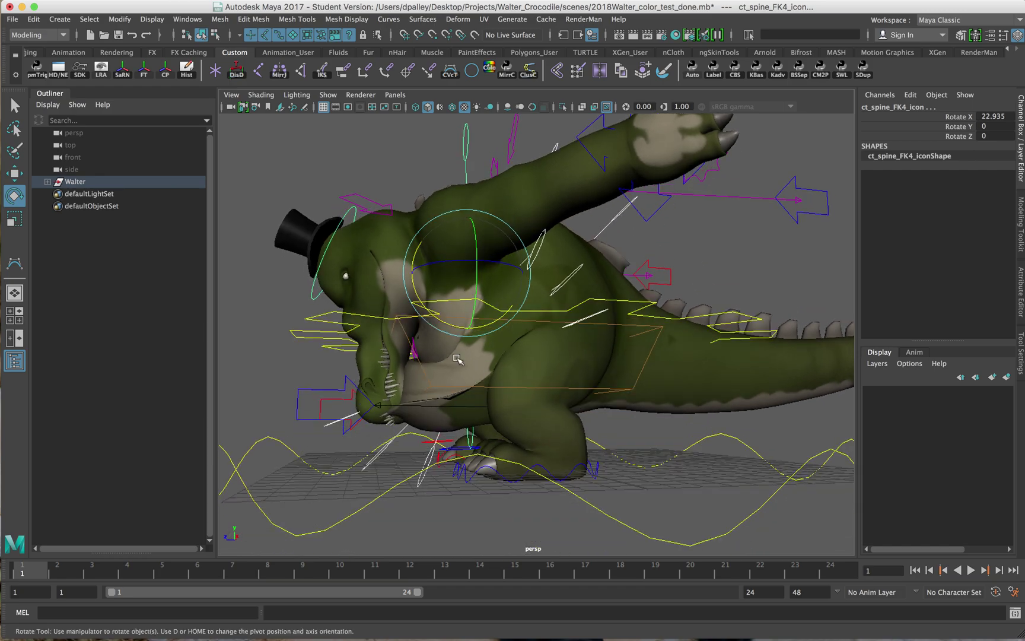
pyautogui.keyDown('alt'); pyautogui.moveTo(457, 359); pyautogui.dragTo(521, 334); pyautogui.keyUp('alt')
# Undo the torso bend and the addition of the topmost spine FK control to the selection
pyautogui.press('z')
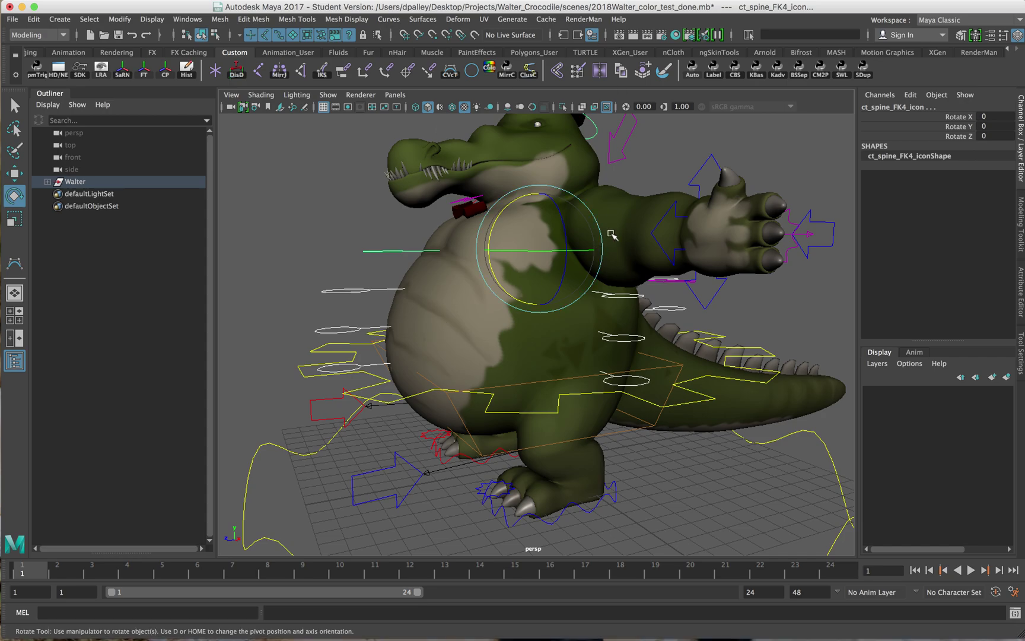
pyautogui.keyDown('alt'); pyautogui.moveTo(619, 257); pyautogui.dragTo(603, 301); pyautogui.keyUp('alt')
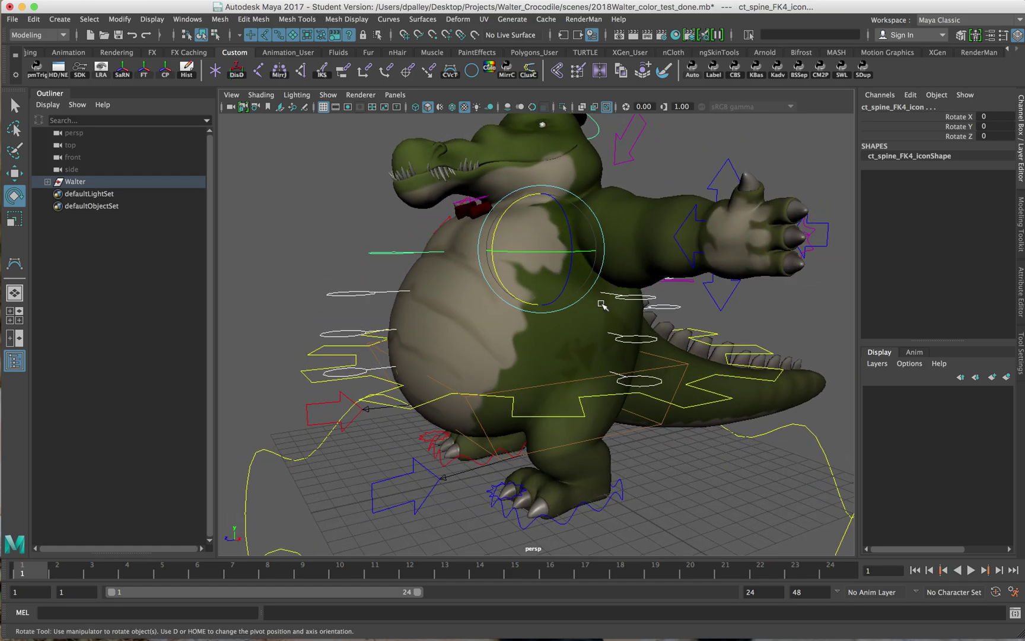
pyautogui.keyDown('alt'); pyautogui.moveTo(468, 348); pyautogui.dragTo(508, 354); pyautogui.keyUp('alt')
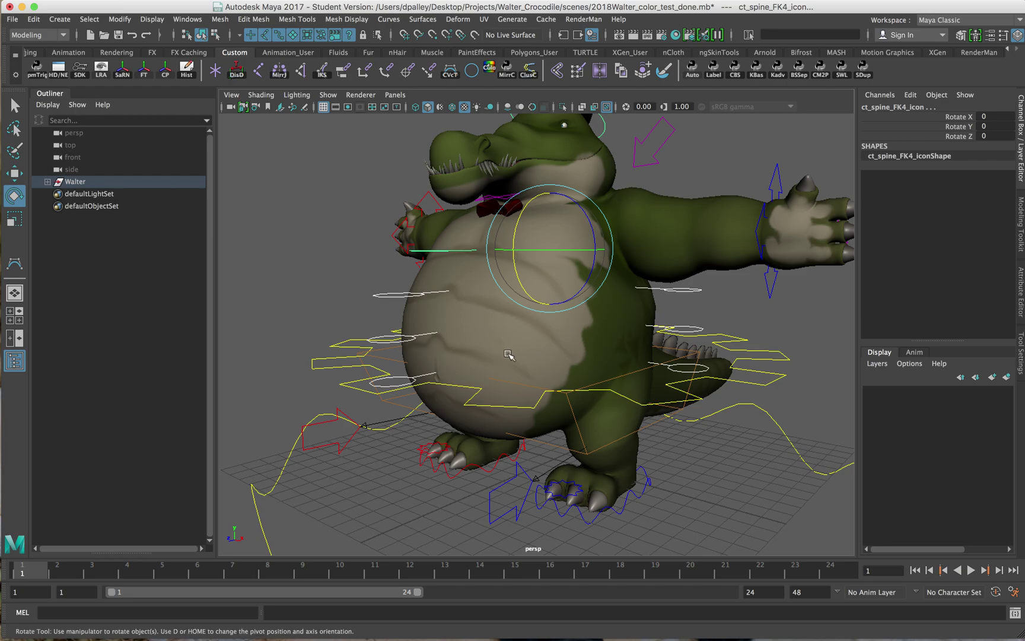
pyautogui.keyDown('alt'); pyautogui.moveTo(458, 392); pyautogui.dragTo(515, 374); pyautogui.keyUp('alt')
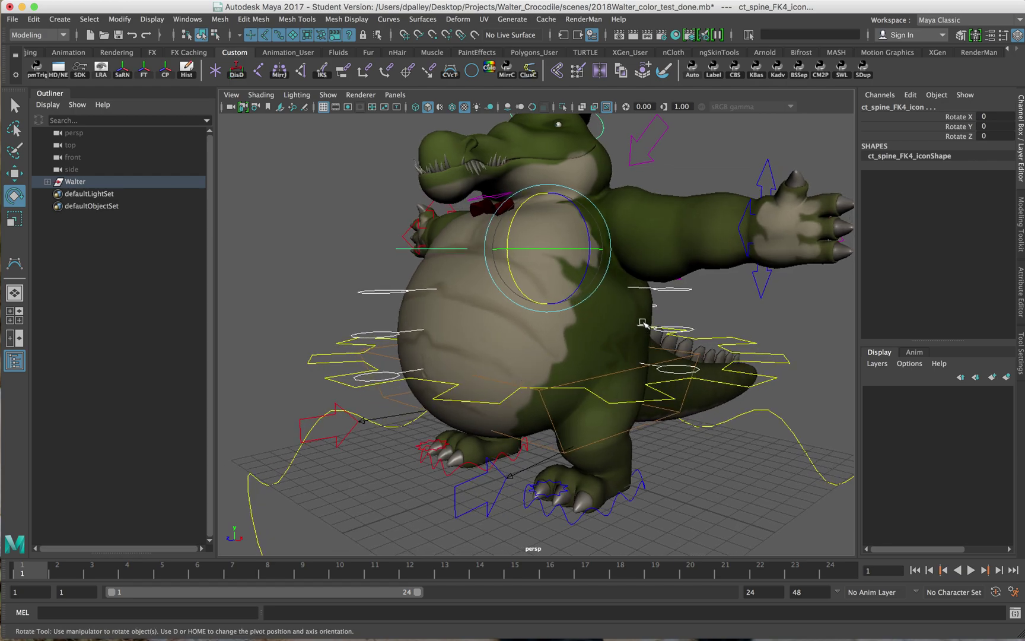
pyautogui.hotkey('ctrl', 'z')
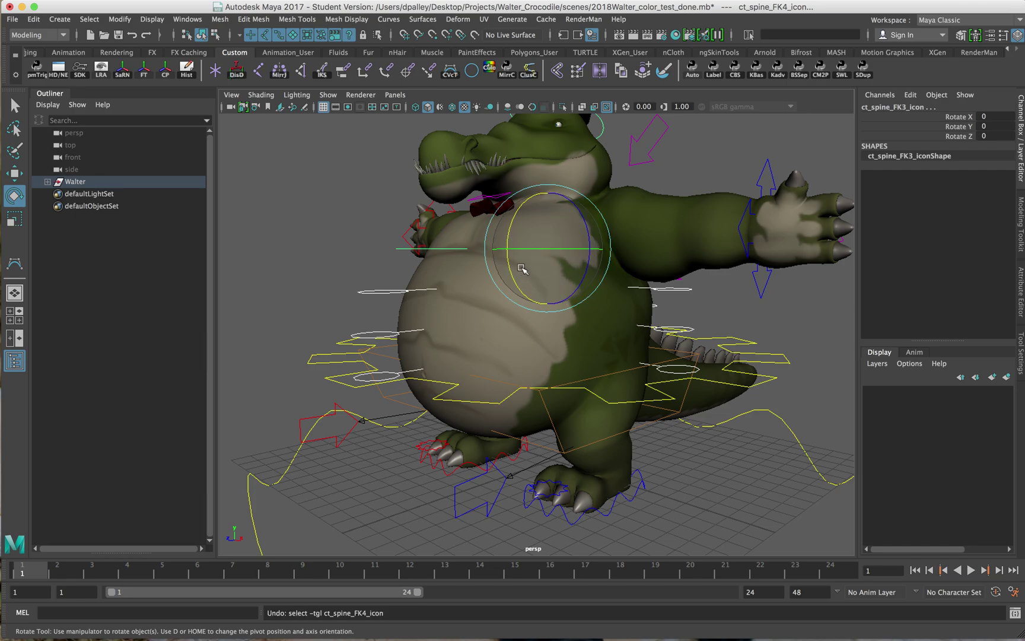
pyautogui.keyDown('alt'); pyautogui.moveTo(522, 272); pyautogui.dragTo(527, 286); pyautogui.keyUp('alt')
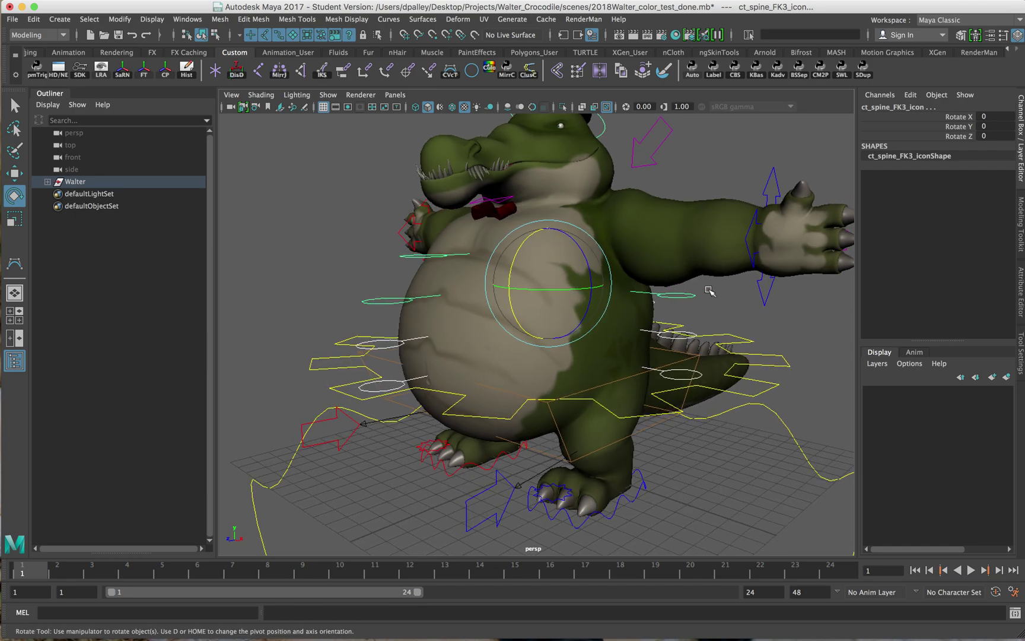
pyautogui.click(718, 305)
pyautogui.keyDown('alt'); pyautogui.moveTo(718, 306); pyautogui.dragTo(569, 296); pyautogui.keyUp('alt')
pyautogui.hotkey('ctrl', 'z')
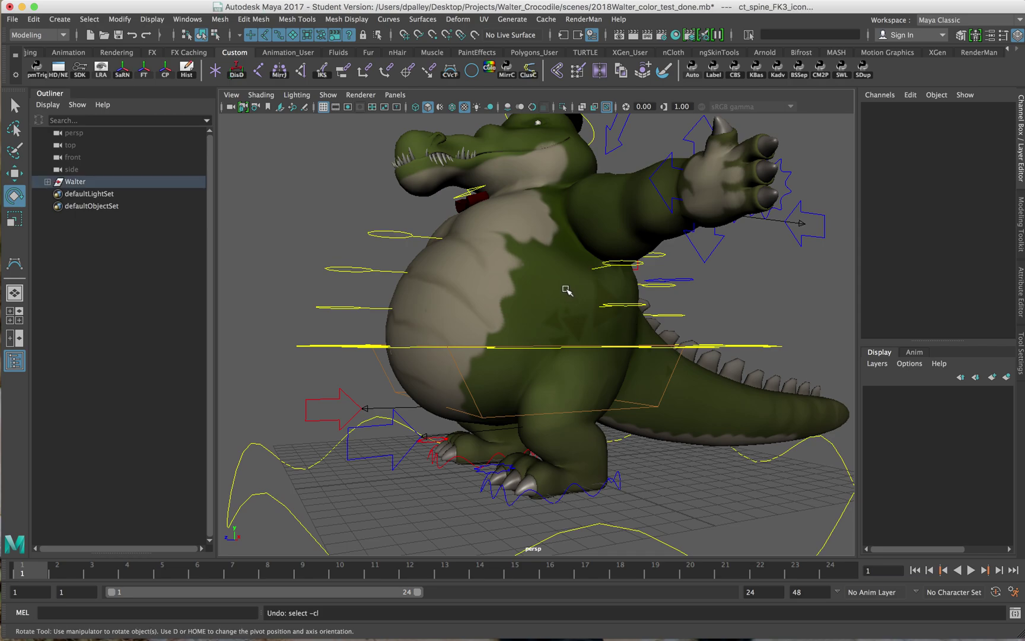
# Select all four spine FK controls together, from the lowest to the topmost, and clear the selection
pyautogui.keyDown('alt'); pyautogui.moveTo(485, 290); pyautogui.dragTo(363, 334); pyautogui.keyUp('alt')
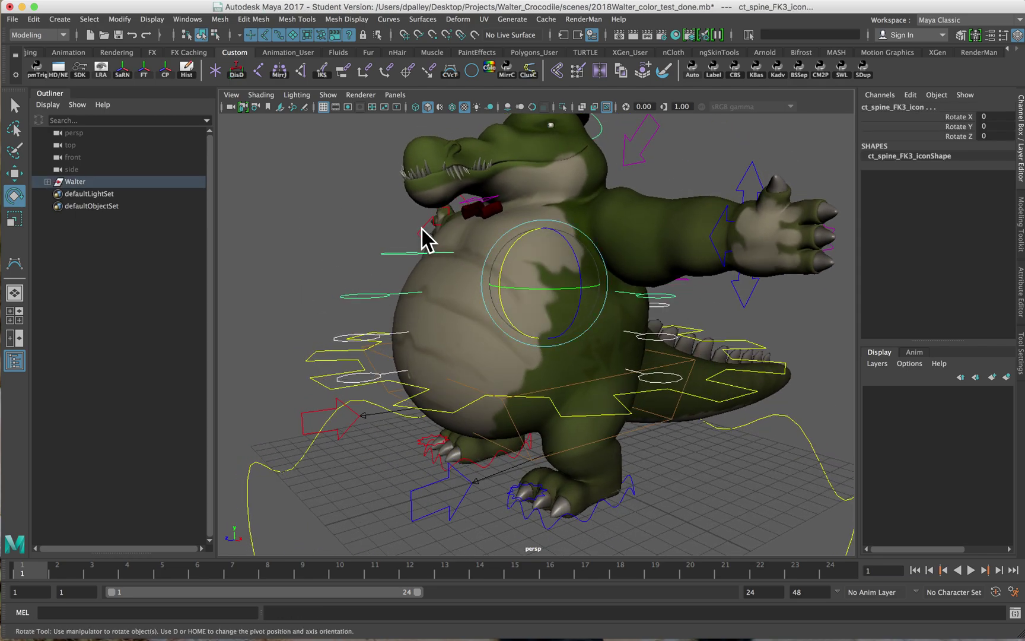
pyautogui.keyDown('alt'); pyautogui.moveTo(400, 265); pyautogui.dragTo(389, 269); pyautogui.keyUp('alt')
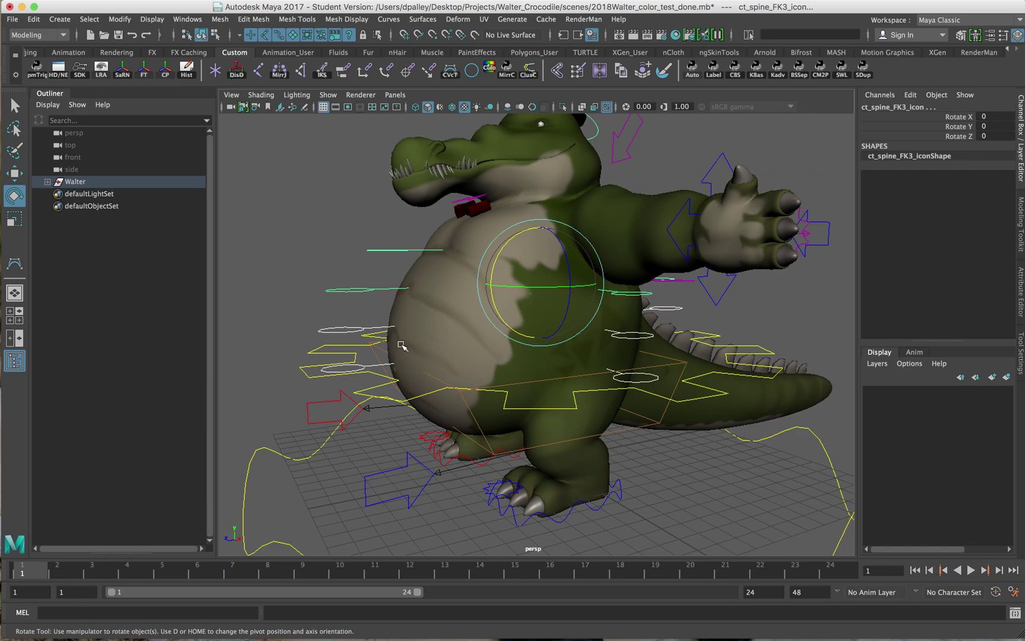
pyautogui.keyDown('alt'); pyautogui.moveTo(402, 345); pyautogui.dragTo(376, 324); pyautogui.keyUp('alt')
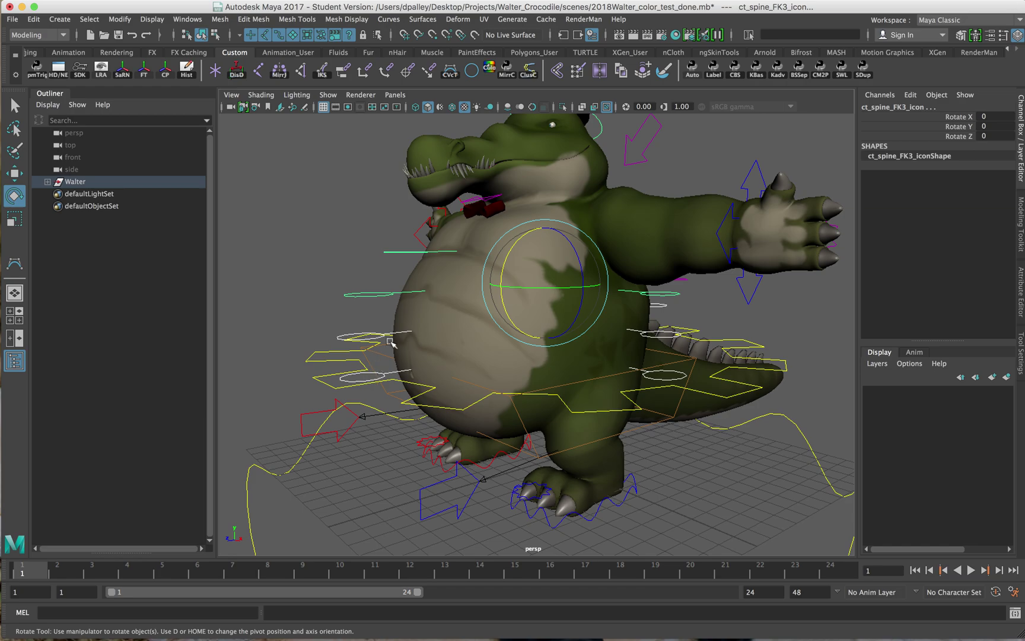
pyautogui.keyDown('alt'); pyautogui.moveTo(391, 343); pyautogui.dragTo(384, 378); pyautogui.keyUp('alt')
pyautogui.click(376, 379)
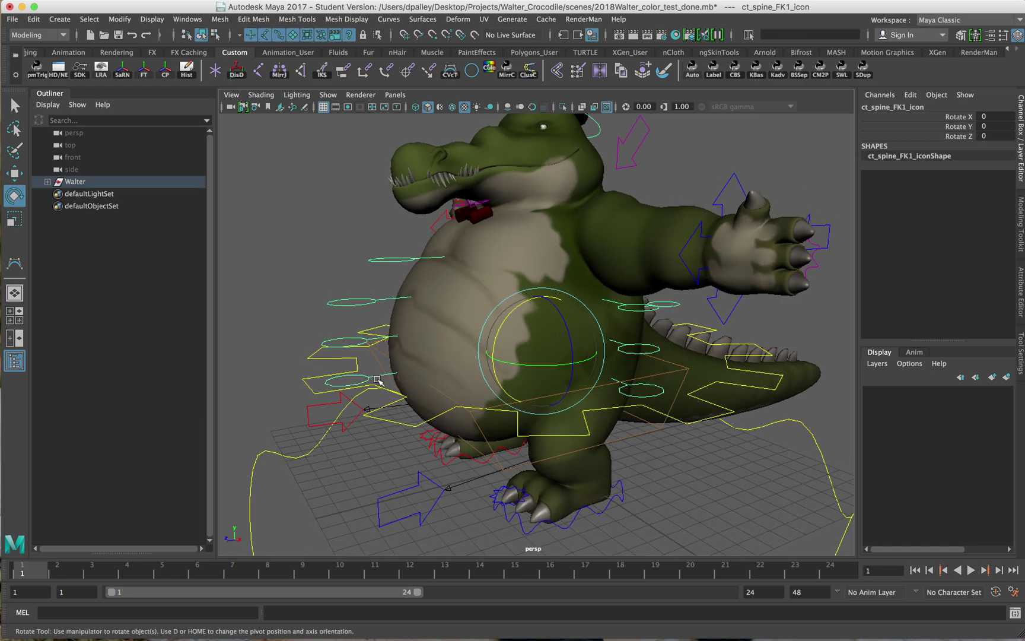
pyautogui.click(350, 342)
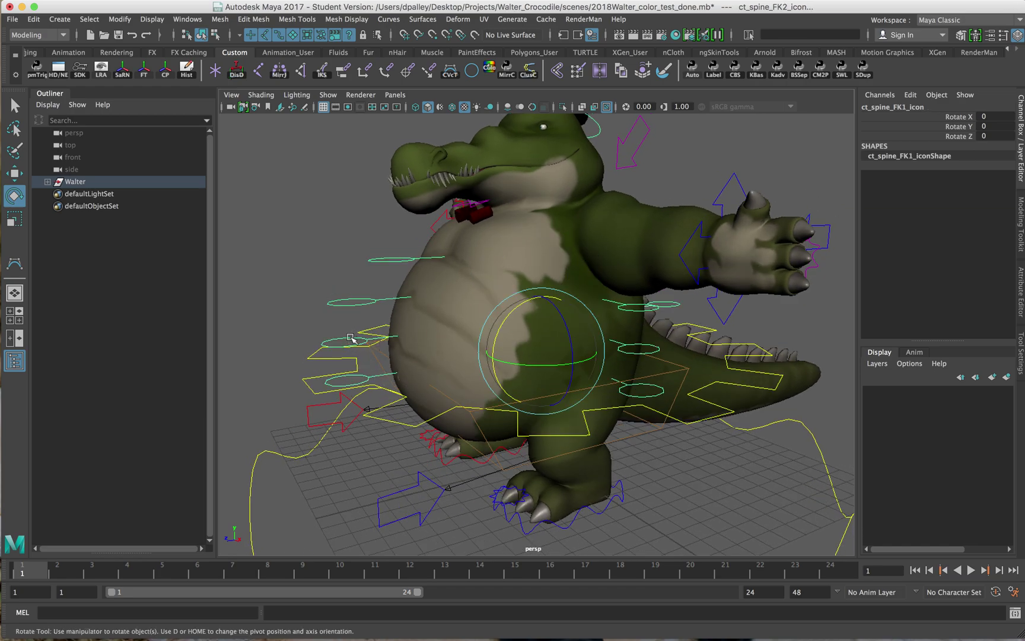
pyautogui.keyDown('shift'); pyautogui.click(355, 300); pyautogui.keyUp('shift')
pyautogui.keyDown('shift'); pyautogui.click(381, 260); pyautogui.keyUp('shift')
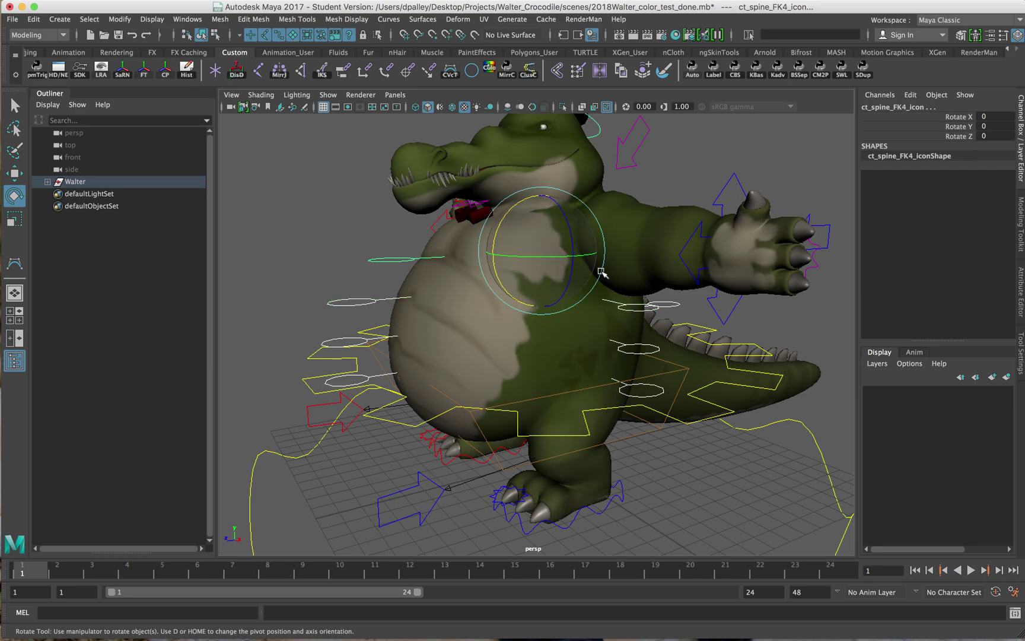
pyautogui.scroll(5, 480, 293)
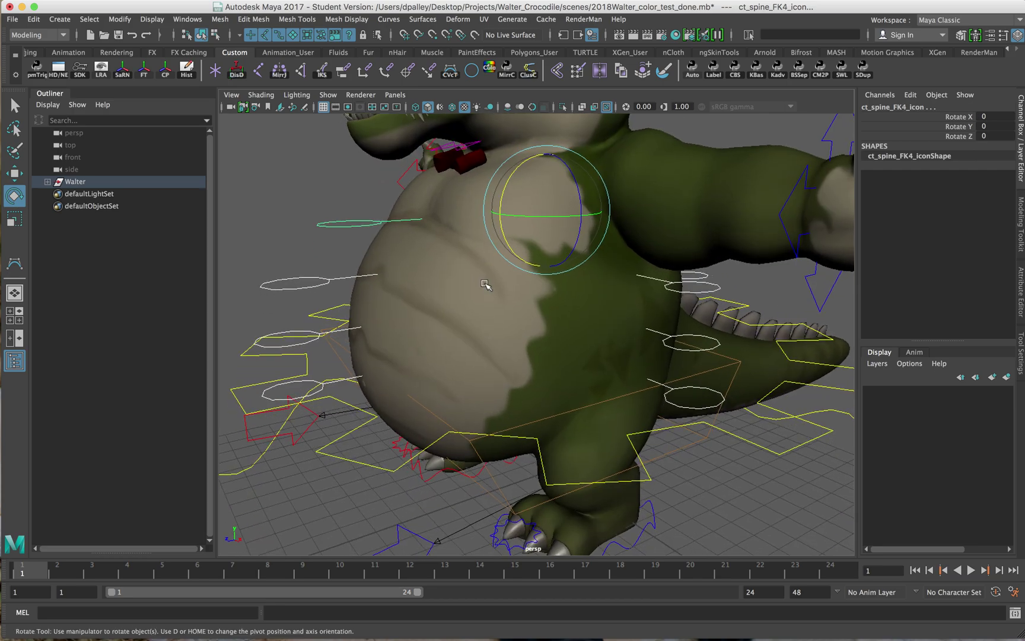
pyautogui.moveTo(433, 280)
pyautogui.keyDown('alt'); pyautogui.mouseDown()
pyautogui.moveTo(425, 261)
pyautogui.moveTo(400, 259)
pyautogui.moveTo(395, 275)
pyautogui.moveTo(423, 269)
pyautogui.mouseUp(); pyautogui.keyUp('alt')
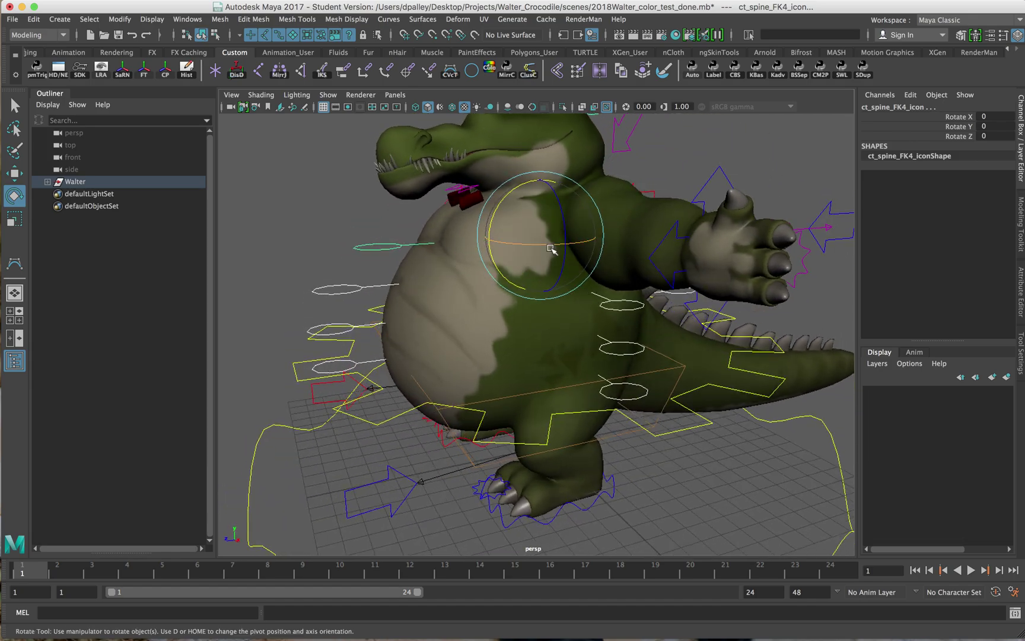
pyautogui.click(358, 231)
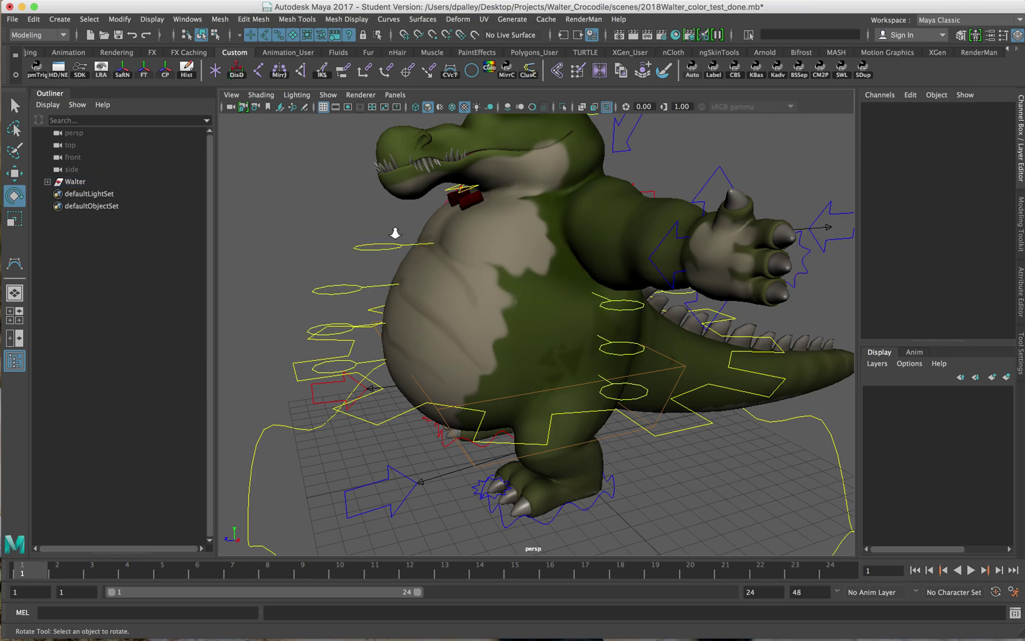
# Select the four spine FK controls one at a time from the lowest upward and undo the topmost control's selection
pyautogui.keyDown('alt'); pyautogui.moveTo(393, 232); pyautogui.dragTo(404, 362); pyautogui.keyUp('alt')
pyautogui.click(403, 363)
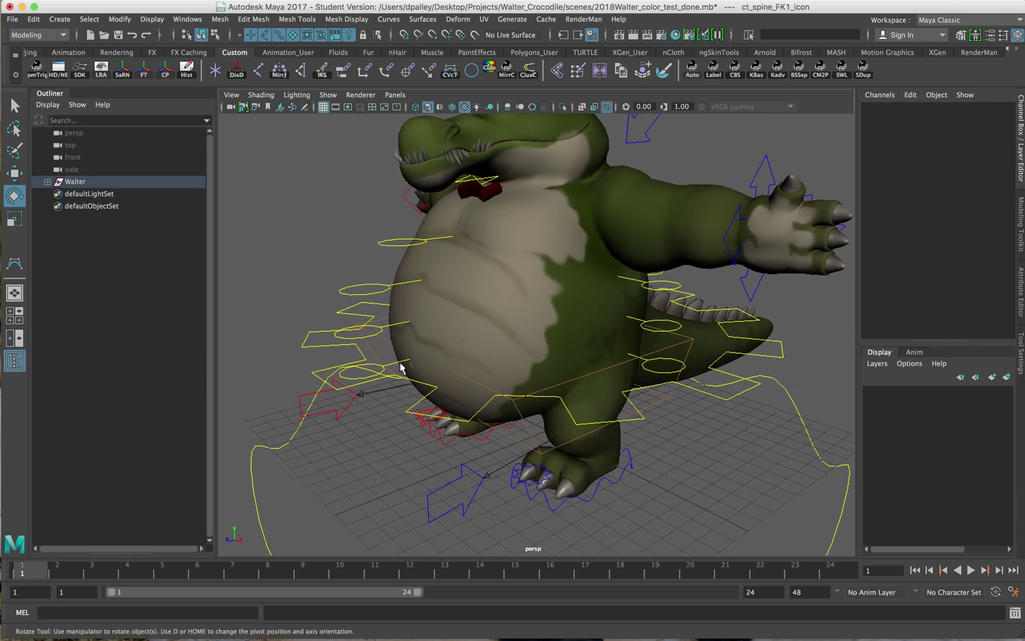
pyautogui.click(385, 325)
pyautogui.click(378, 285)
pyautogui.click(390, 238)
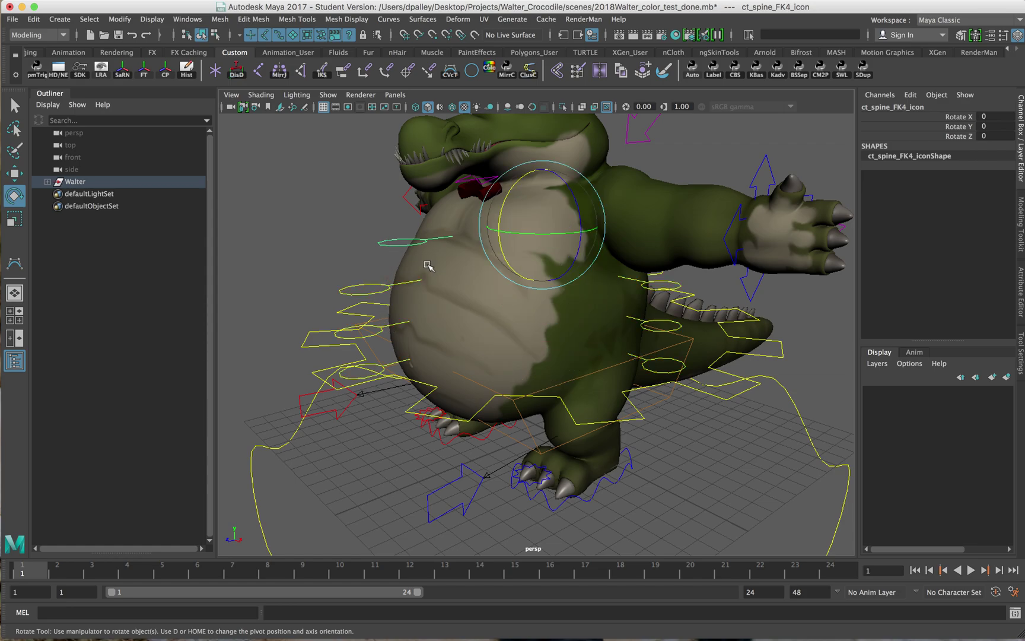
pyautogui.keyDown('alt'); pyautogui.moveTo(419, 259); pyautogui.dragTo(380, 315); pyautogui.keyUp('alt')
pyautogui.hotkey('ctrl', 'z')
pyautogui.hotkey('ctrl', 'z')
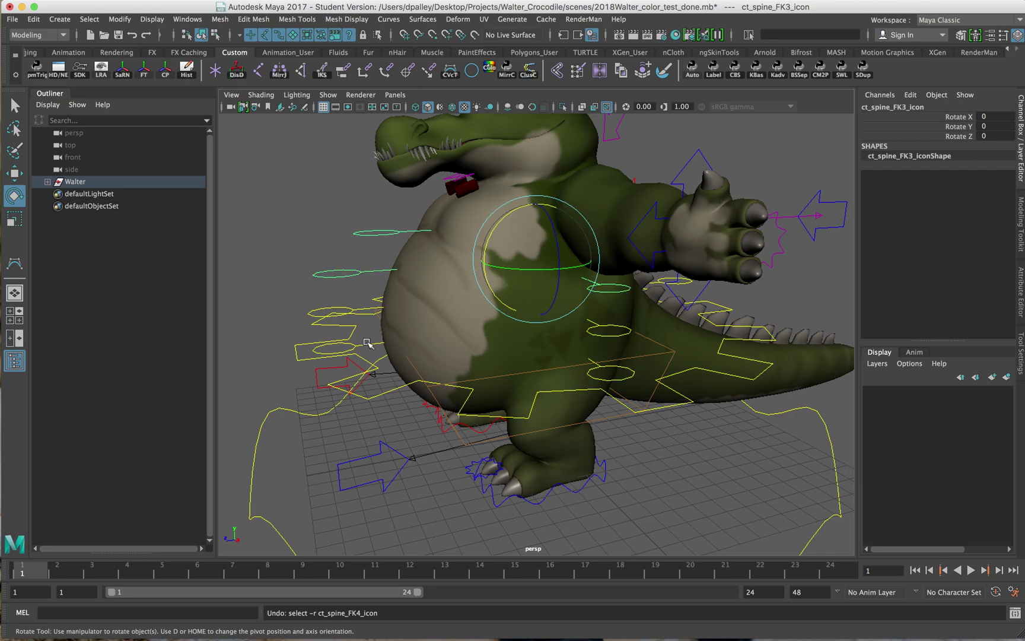
# Select the lowest spine FK control and add the three spine FK controls above it to the selection
pyautogui.click(360, 326)
pyautogui.click(353, 277)
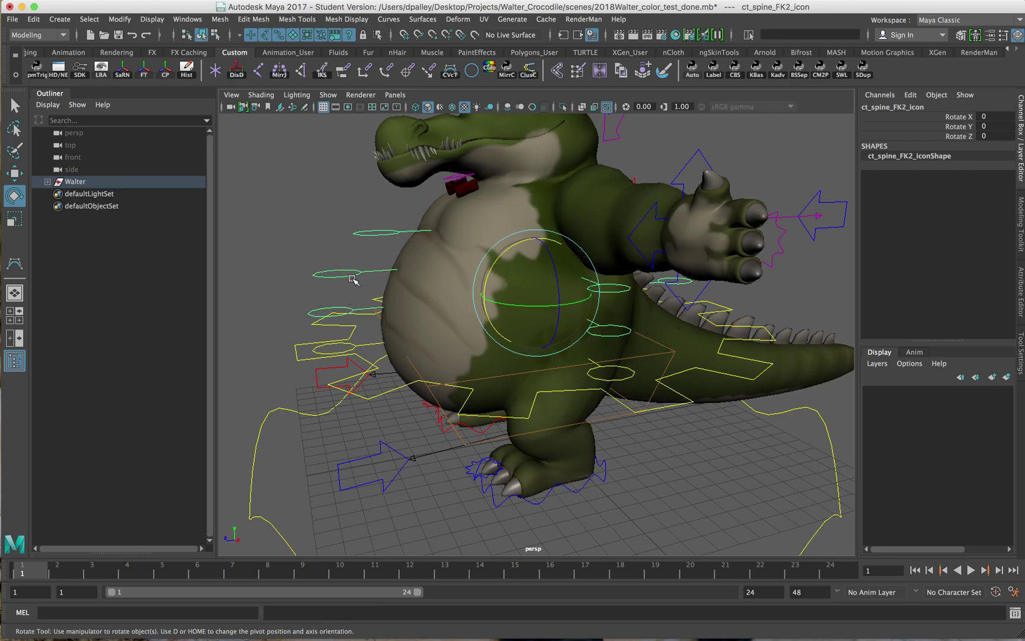
pyautogui.click(369, 349)
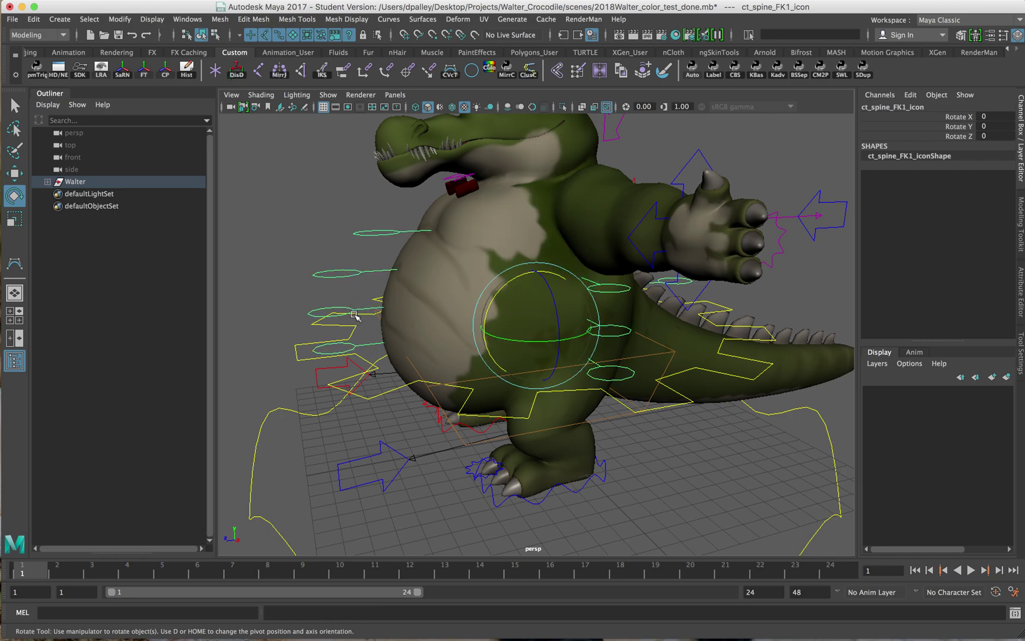
pyautogui.keyDown('shift'); pyautogui.moveTo(353, 258); pyautogui.dragTo(356, 253); pyautogui.keyUp('shift')
pyautogui.keyDown('shift'); pyautogui.moveTo(365, 247); pyautogui.dragTo(372, 221); pyautogui.keyUp('shift')
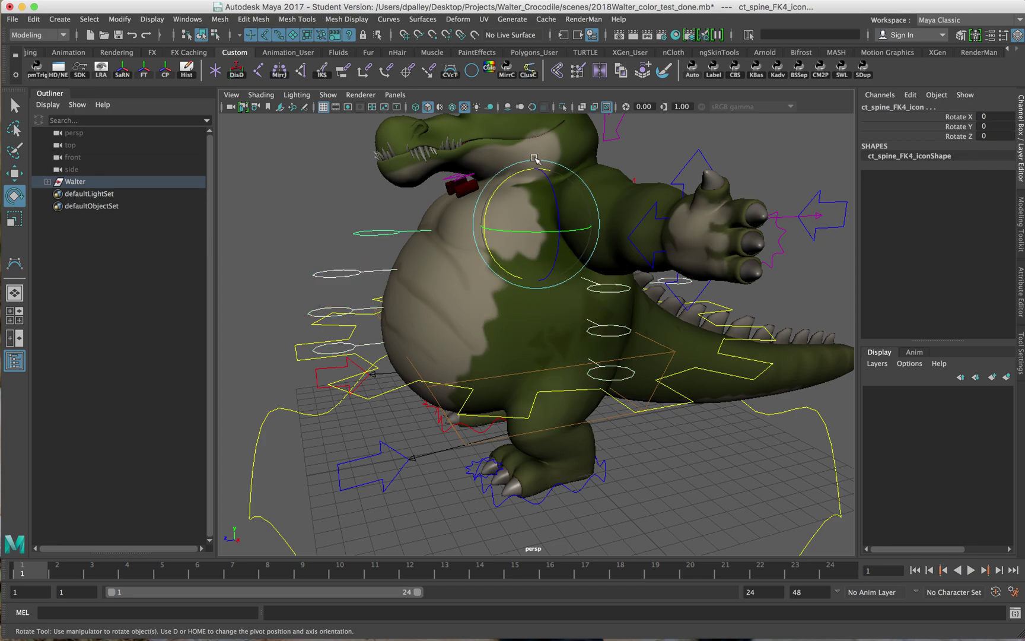
# Try rotating the four selected spine FK controls together and undo the rotation
pyautogui.moveTo(511, 177)
pyautogui.mouseDown()
pyautogui.moveTo(514, 184)
pyautogui.moveTo(520, 172)
pyautogui.mouseUp()
pyautogui.moveTo(487, 230)
pyautogui.keyDown('alt'); pyautogui.mouseDown()
pyautogui.moveTo(449, 236)
pyautogui.moveTo(466, 256)
pyautogui.moveTo(479, 255)
pyautogui.moveTo(482, 240)
pyautogui.mouseUp(); pyautogui.keyUp('alt')
pyautogui.hotkey('ctrl', 'z')
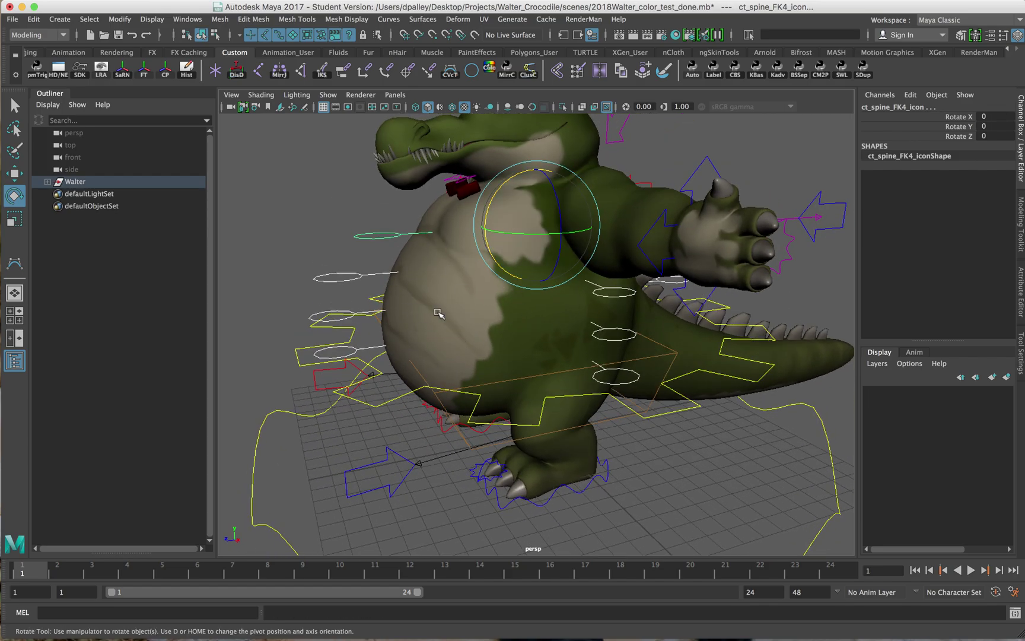
# Rotate the four spine FK controls forward together to 9.936 in Rotate X and select the body mesh to examine the bend
pyautogui.keyDown('alt'); pyautogui.moveTo(417, 361); pyautogui.dragTo(407, 350); pyautogui.keyUp('alt')
pyautogui.keyDown('alt'); pyautogui.moveTo(393, 263); pyautogui.dragTo(389, 252); pyautogui.keyUp('alt')
pyautogui.keyDown('alt'); pyautogui.moveTo(389, 251); pyautogui.dragTo(444, 272, button='right'); pyautogui.keyUp('alt')
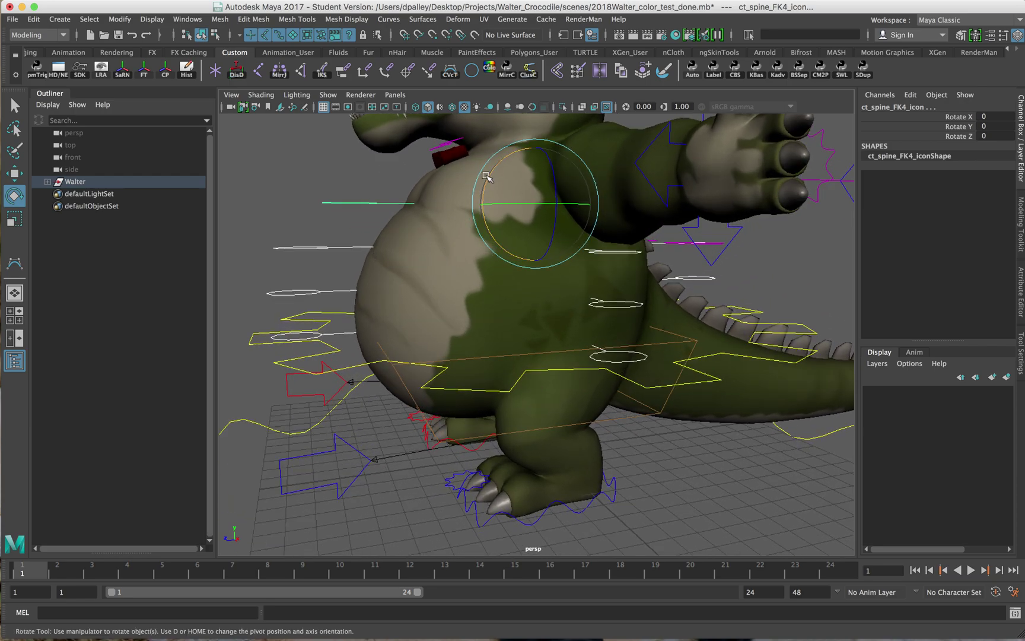
pyautogui.moveTo(487, 176); pyautogui.dragTo(488, 181)
pyautogui.keyDown('alt'); pyautogui.moveTo(422, 255); pyautogui.dragTo(452, 222); pyautogui.keyUp('alt')
pyautogui.click(444, 297)
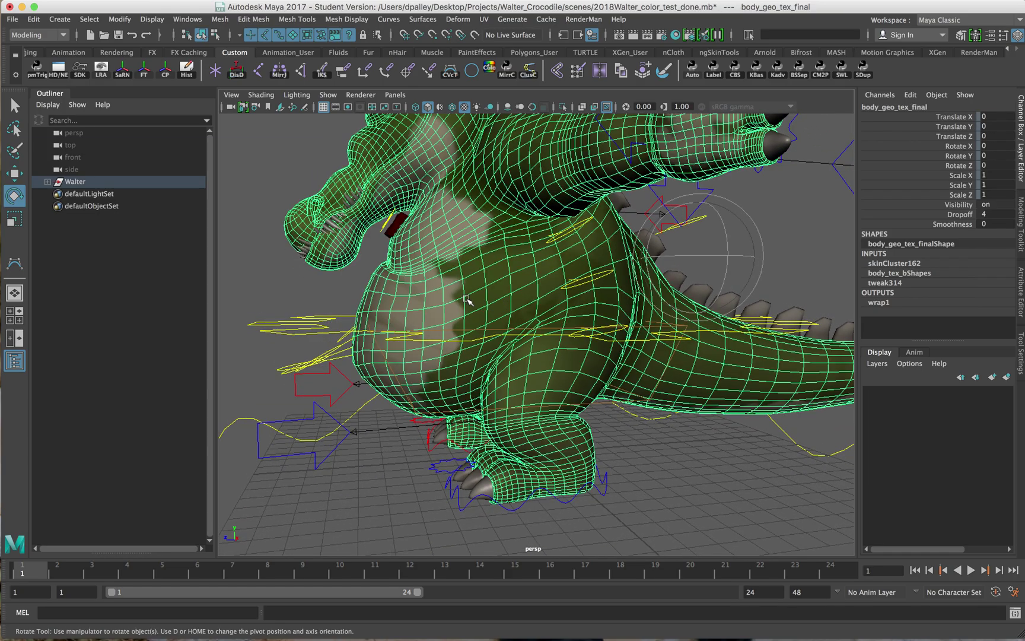
pyautogui.keyDown('alt'); pyautogui.moveTo(467, 300); pyautogui.dragTo(482, 317); pyautogui.keyUp('alt')
pyautogui.keyDown('alt'); pyautogui.moveTo(408, 328); pyautogui.dragTo(403, 292); pyautogui.keyUp('alt')
# Undo the body mesh selection and the forward bend of the four spine FK controls
pyautogui.press('z')
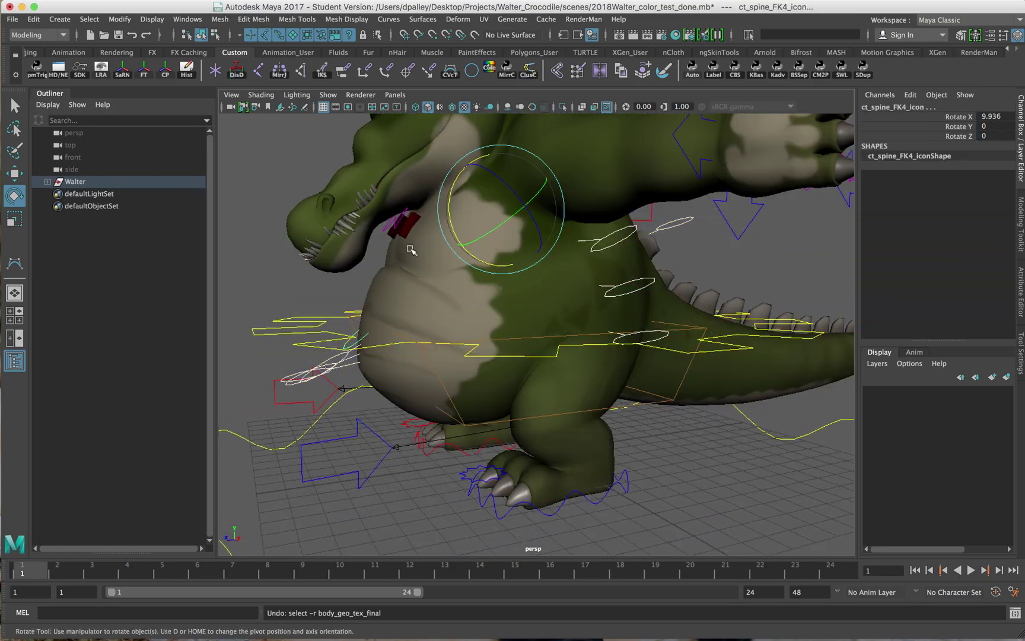
pyautogui.press('z')
pyautogui.press('z')
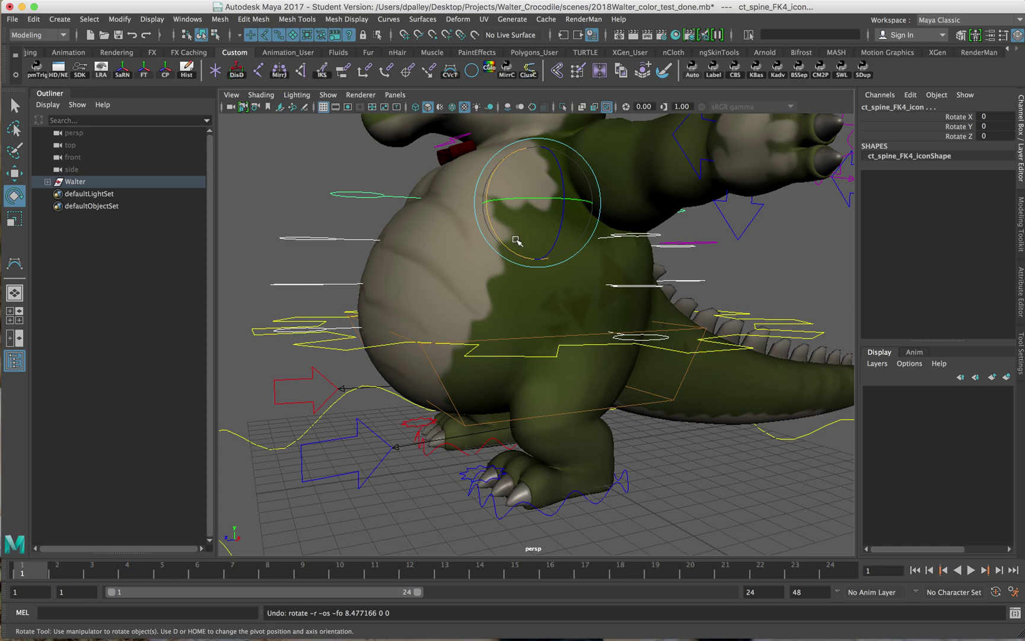
# Select the Walter master control and make Joints Vis the active attribute, with the rig's joints shown inside the torso
pyautogui.keyDown('alt'); pyautogui.moveTo(515, 240); pyautogui.dragTo(493, 286); pyautogui.keyUp('alt')
pyautogui.moveTo(418, 259)
pyautogui.keyDown('alt'); pyautogui.mouseDown()
pyautogui.moveTo(371, 262)
pyautogui.moveTo(376, 290)
pyautogui.moveTo(341, 307)
pyautogui.moveTo(320, 300)
pyautogui.moveTo(451, 349)
pyautogui.mouseUp(); pyautogui.keyUp('alt')
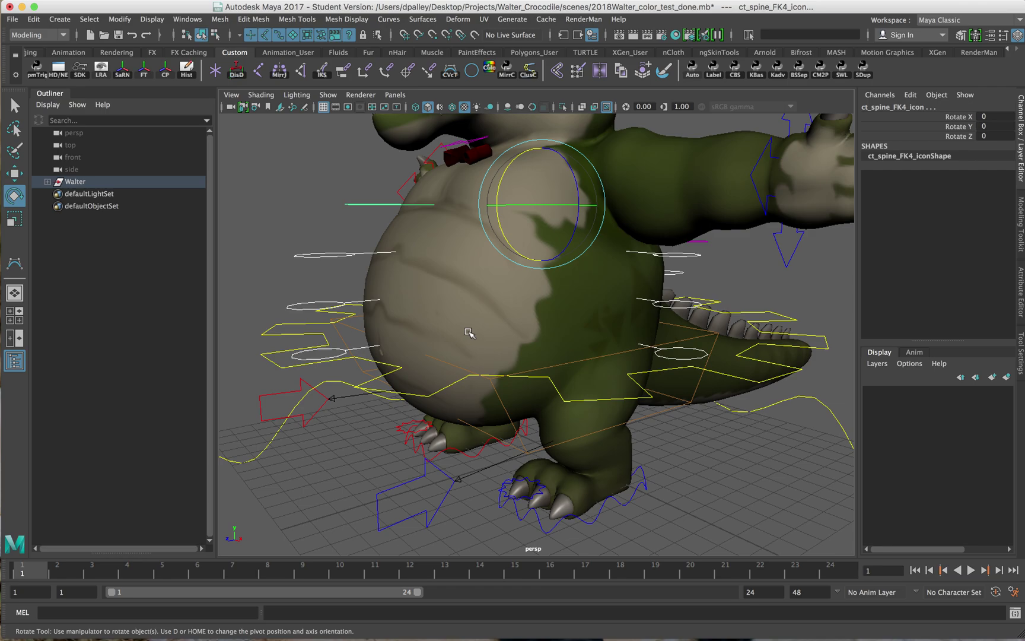
pyautogui.keyDown('alt'); pyautogui.moveTo(469, 332); pyautogui.dragTo(462, 334); pyautogui.keyUp('alt')
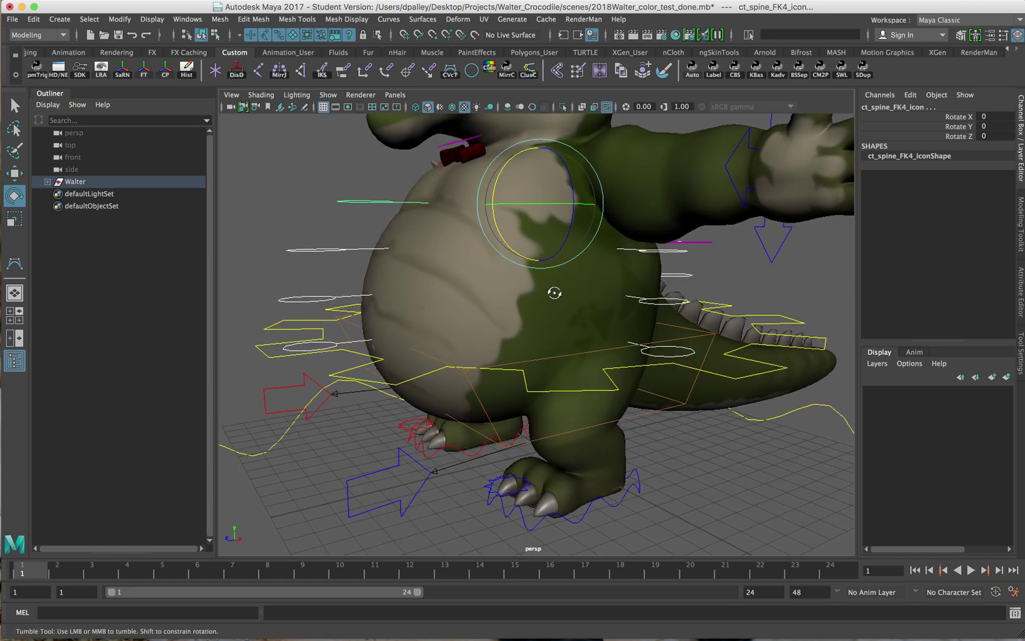
pyautogui.keyDown('alt'); pyautogui.moveTo(554, 293); pyautogui.dragTo(552, 297); pyautogui.keyUp('alt')
pyautogui.keyDown('alt'); pyautogui.moveTo(551, 297); pyautogui.dragTo(563, 279, button='middle'); pyautogui.keyUp('alt')
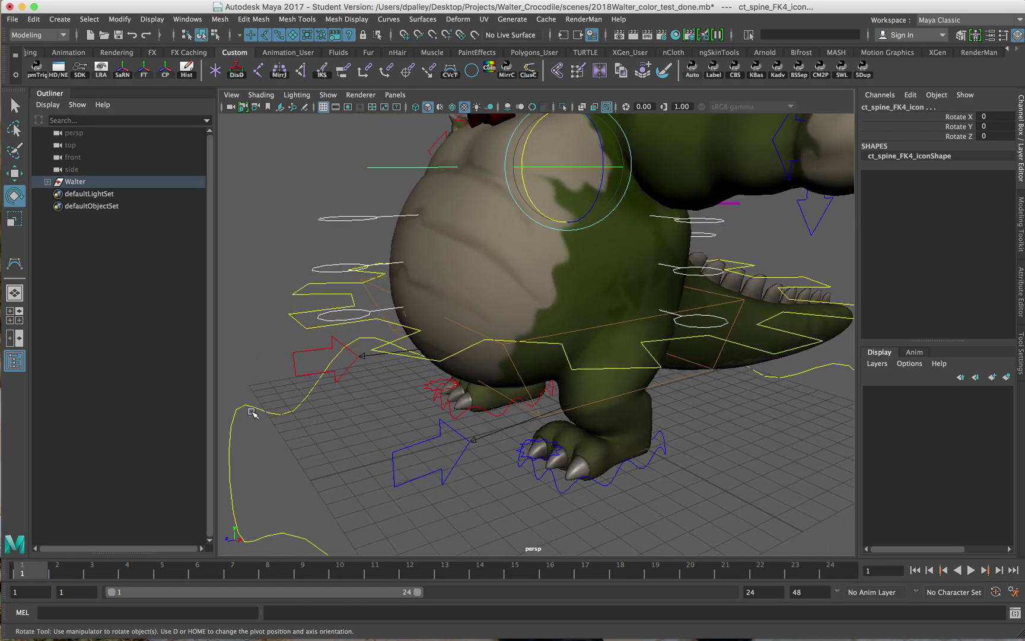
pyautogui.click(250, 409)
pyautogui.click(960, 234)
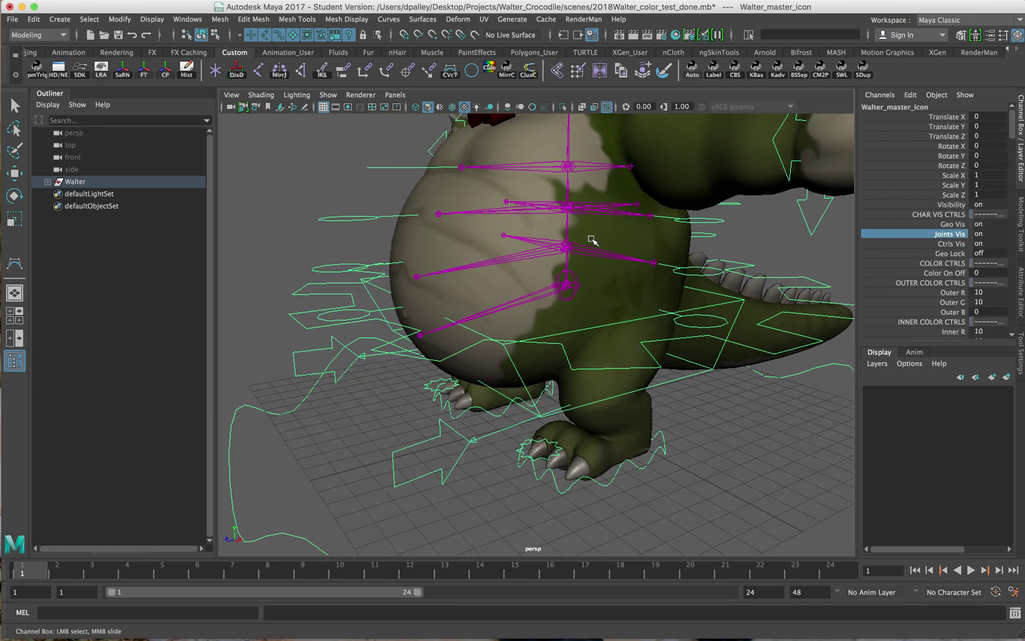
pyautogui.keyDown('alt'); pyautogui.moveTo(591, 239); pyautogui.dragTo(550, 286, button='middle'); pyautogui.keyUp('alt')
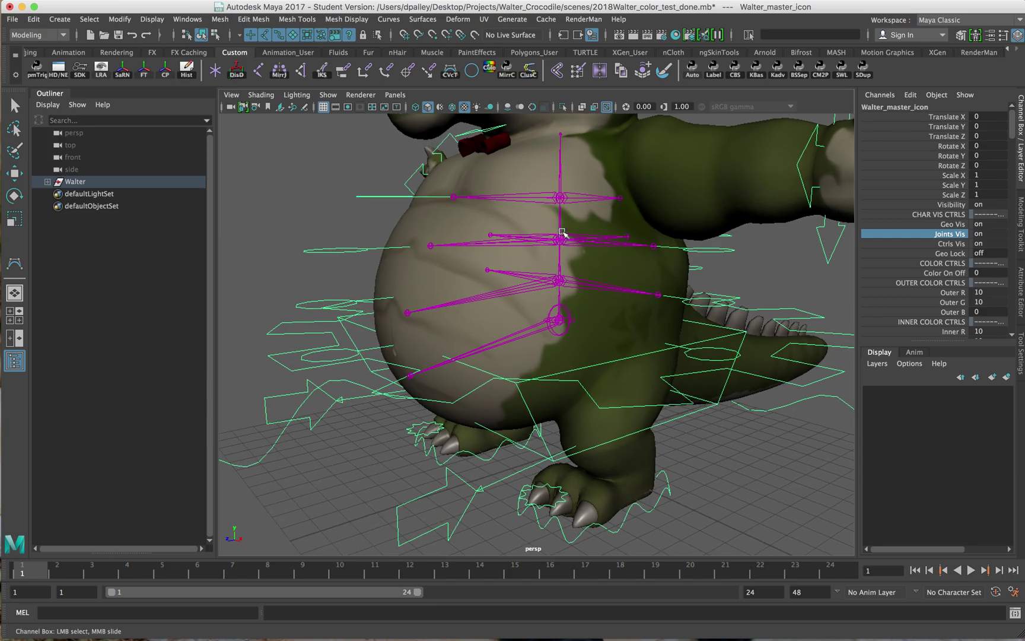
# Select the lowest spine joint, ct_spine1_bind, with the Move tool active and examine the joint chain in the torso
pyautogui.click(564, 226)
pyautogui.keyDown('alt'); pyautogui.moveTo(574, 318); pyautogui.dragTo(517, 306); pyautogui.keyUp('alt')
pyautogui.press('w')
pyautogui.click(553, 319)
pyautogui.keyDown('alt'); pyautogui.moveTo(518, 306); pyautogui.dragTo(515, 306, button='right'); pyautogui.keyUp('alt')
pyautogui.keyDown('alt'); pyautogui.moveTo(515, 307); pyautogui.dragTo(541, 309, button='middle'); pyautogui.keyUp('alt')
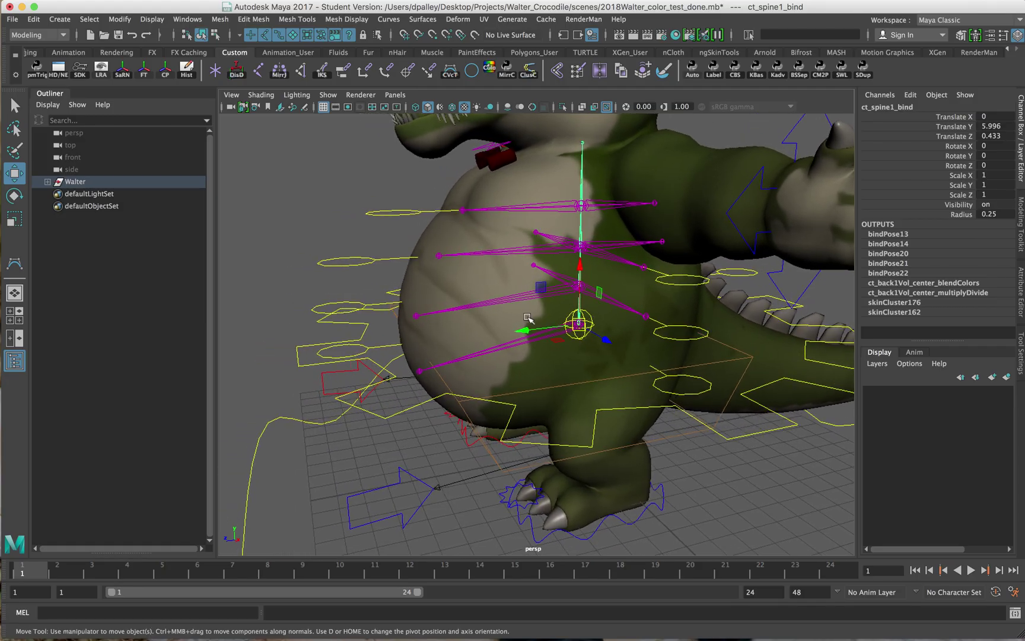
# Select the body mesh to examine its wireframe around the spine and belly joints, and deselect it
pyautogui.click(519, 322)
pyautogui.keyDown('alt'); pyautogui.moveTo(519, 322); pyautogui.dragTo(516, 295); pyautogui.keyUp('alt')
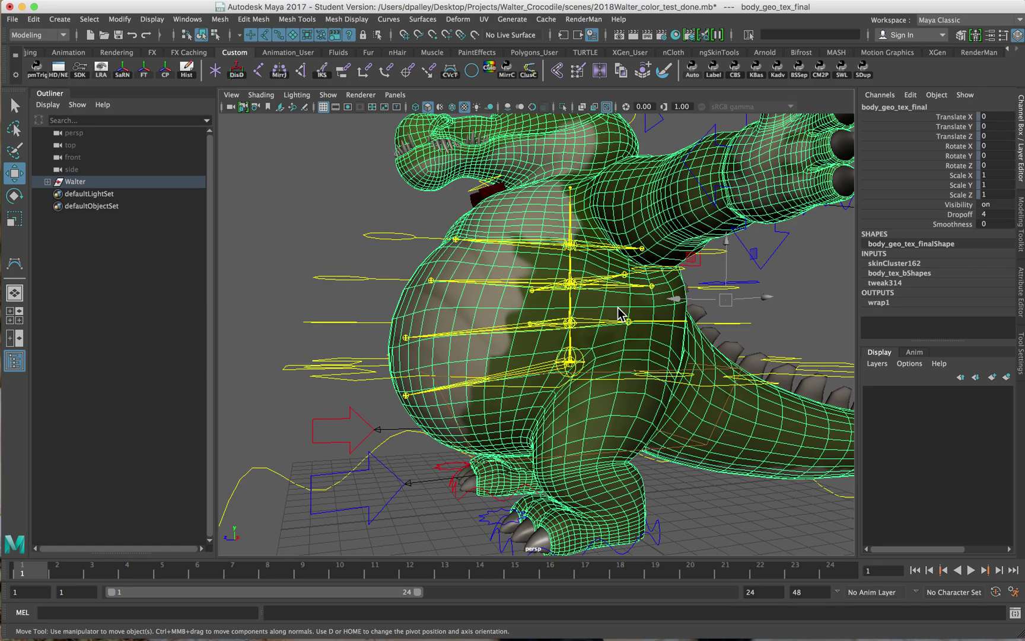
pyautogui.keyDown('alt'); pyautogui.moveTo(620, 313); pyautogui.dragTo(657, 276); pyautogui.keyUp('alt')
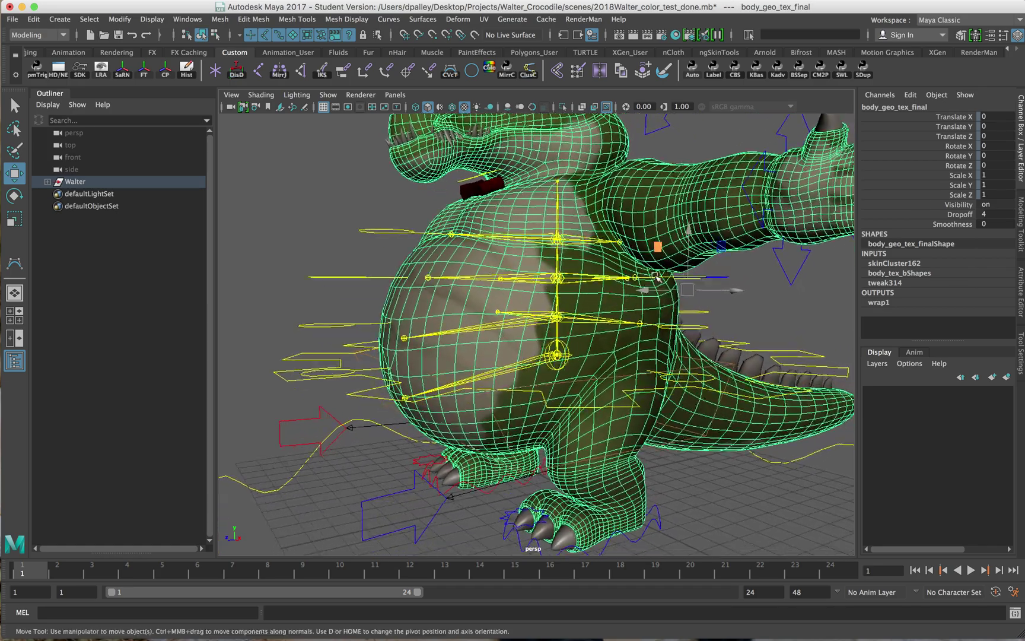
pyautogui.keyDown('alt'); pyautogui.moveTo(554, 269); pyautogui.dragTo(511, 328); pyautogui.keyUp('alt')
pyautogui.keyDown('alt'); pyautogui.moveTo(616, 306); pyautogui.dragTo(633, 309); pyautogui.keyUp('alt')
pyautogui.click(754, 311)
# Select the second spine joint, ct_spine2_bind, and examine how the belly joints branch from the spine
pyautogui.keyDown('alt'); pyautogui.moveTo(467, 327); pyautogui.dragTo(446, 322); pyautogui.keyUp('alt')
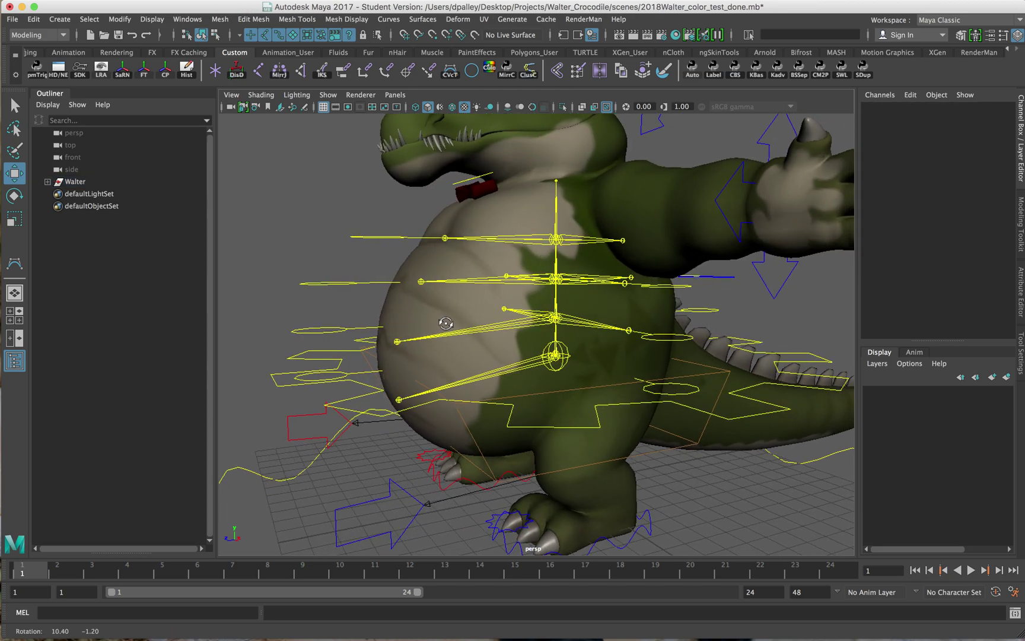
pyautogui.keyDown('alt'); pyautogui.moveTo(446, 323); pyautogui.dragTo(568, 347, button='right'); pyautogui.keyUp('alt')
pyautogui.keyDown('alt'); pyautogui.moveTo(562, 339); pyautogui.dragTo(556, 300); pyautogui.keyUp('alt')
pyautogui.keyDown('alt'); pyautogui.moveTo(555, 300); pyautogui.dragTo(593, 274, button='middle'); pyautogui.keyUp('alt')
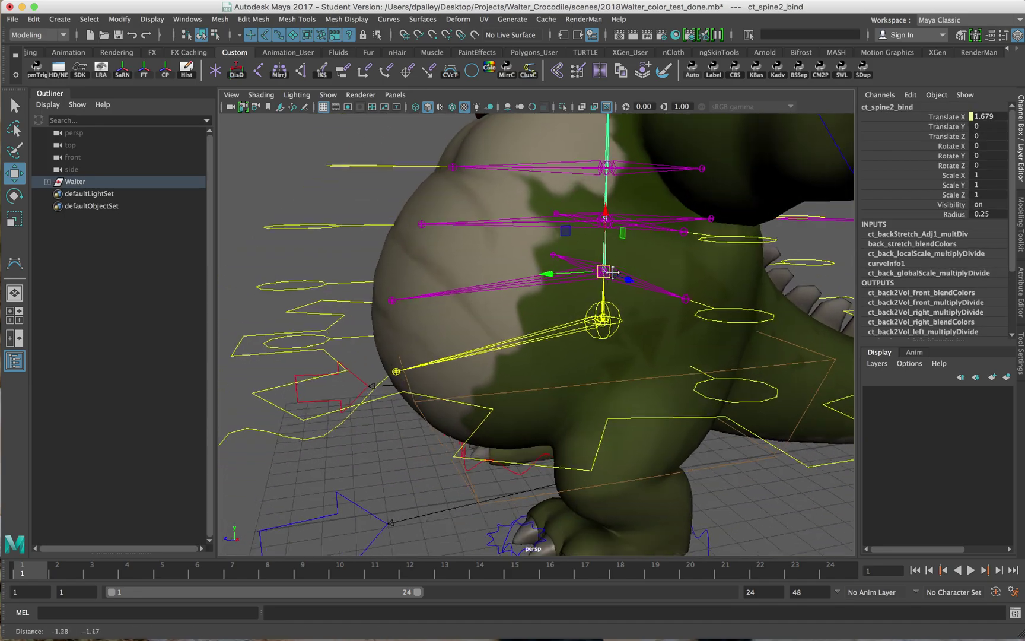
pyautogui.keyDown('alt'); pyautogui.moveTo(593, 274); pyautogui.dragTo(553, 290, button='right'); pyautogui.keyUp('alt')
pyautogui.keyDown('alt'); pyautogui.moveTo(553, 291); pyautogui.dragTo(570, 291); pyautogui.keyUp('alt')
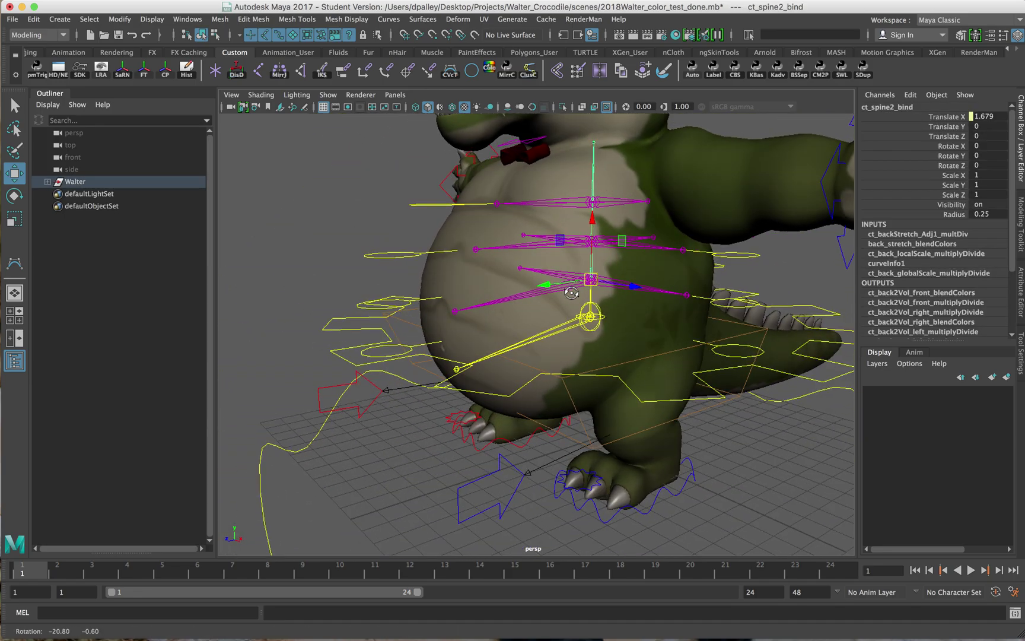
# Select all four spine FK controls and rotate them backward together to -13.696 in Rotate X
pyautogui.click(413, 339)
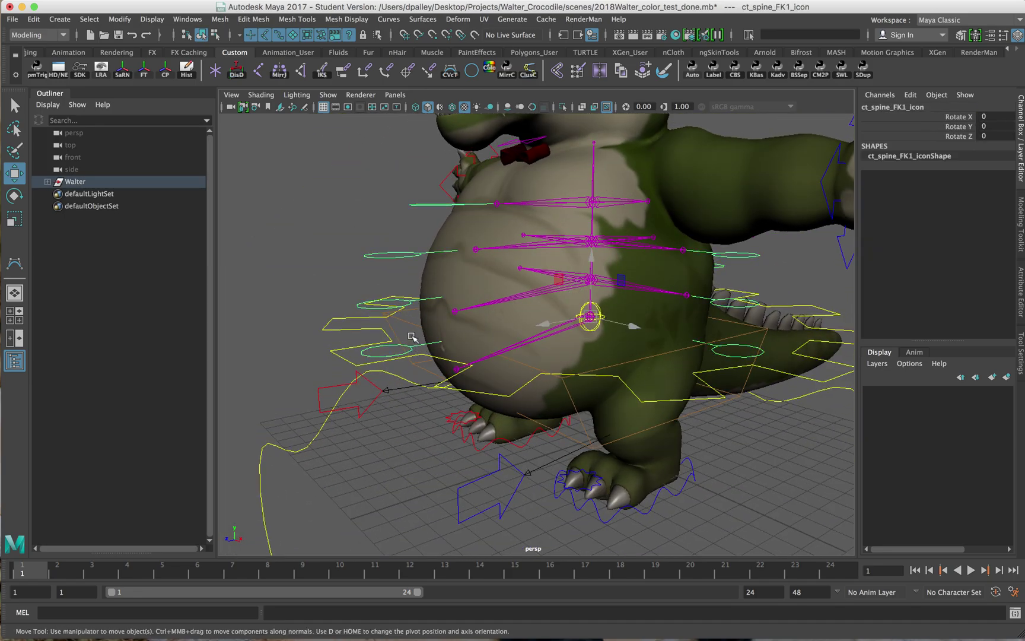
pyautogui.keyDown('shift'); pyautogui.click(409, 305); pyautogui.keyUp('shift')
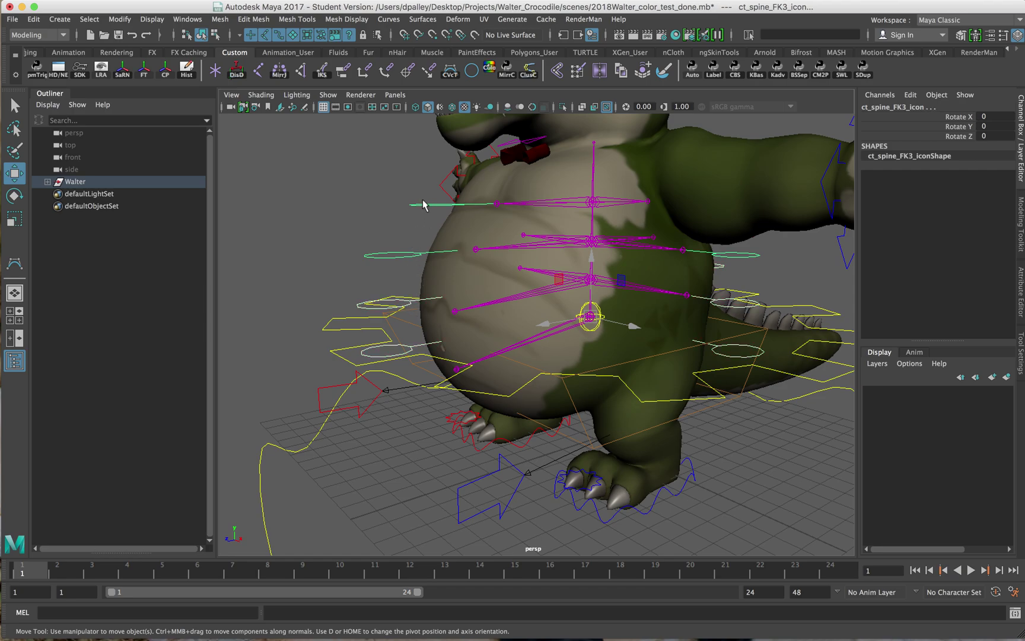
pyautogui.keyDown('alt'); pyautogui.moveTo(455, 271); pyautogui.dragTo(563, 184); pyautogui.keyUp('alt')
pyautogui.press('e')
pyautogui.keyDown('alt'); pyautogui.moveTo(563, 185); pyautogui.dragTo(524, 185); pyautogui.keyUp('alt')
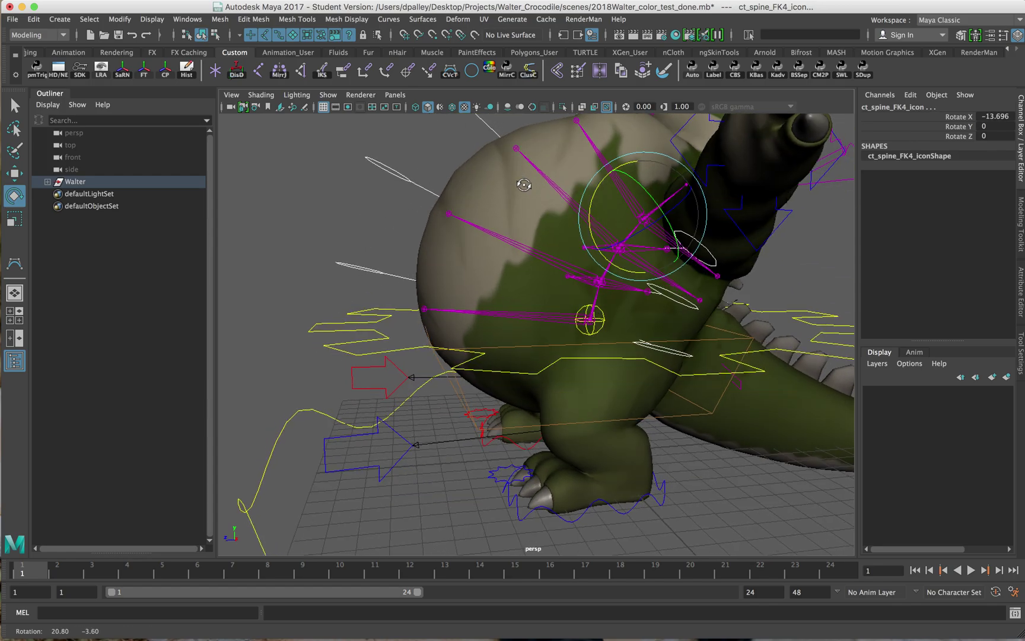
pyautogui.keyDown('alt'); pyautogui.moveTo(589, 206); pyautogui.dragTo(600, 226, button='middle'); pyautogui.keyUp('alt')
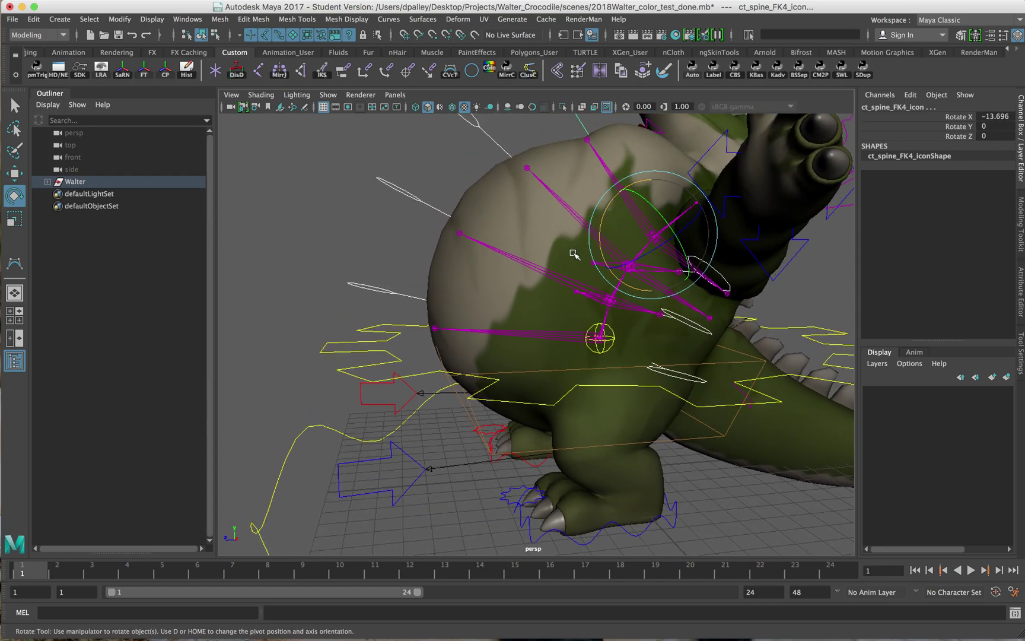
# Undo the backward bend, rotate all four spine FK controls forward to 6.907 in Rotate X, and undo that rotation
pyautogui.press('z')
pyautogui.moveTo(549, 193); pyautogui.dragTo(548, 204)
pyautogui.keyDown('alt'); pyautogui.moveTo(539, 241); pyautogui.dragTo(522, 279); pyautogui.keyUp('alt')
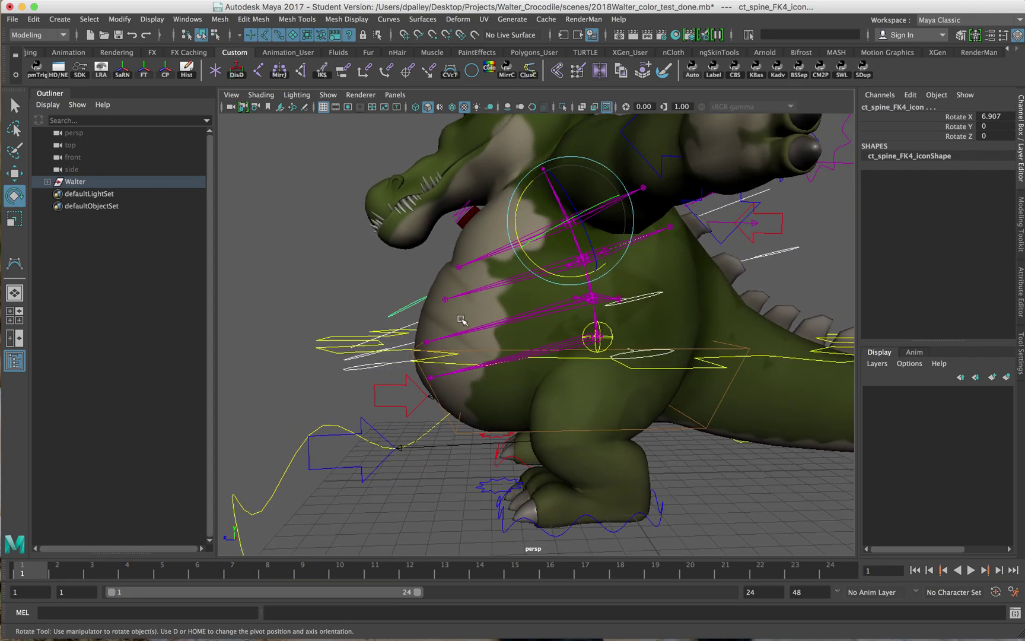
pyautogui.press('z')
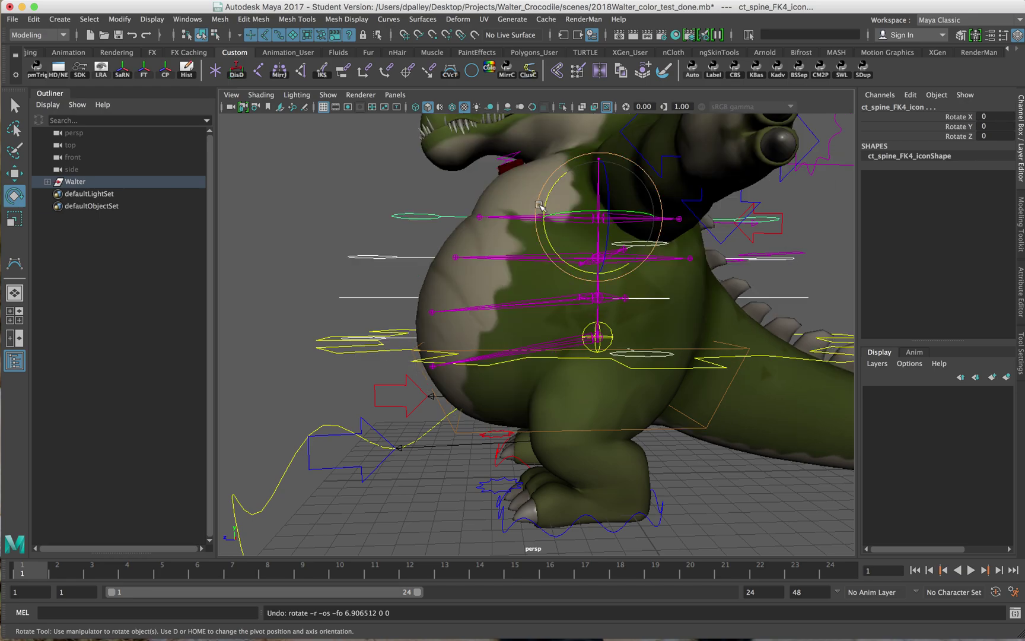
# Try bending the four spine FK controls forward to 5.381 in Rotate X, and undo the bend
pyautogui.moveTo(545, 203); pyautogui.dragTo(548, 209)
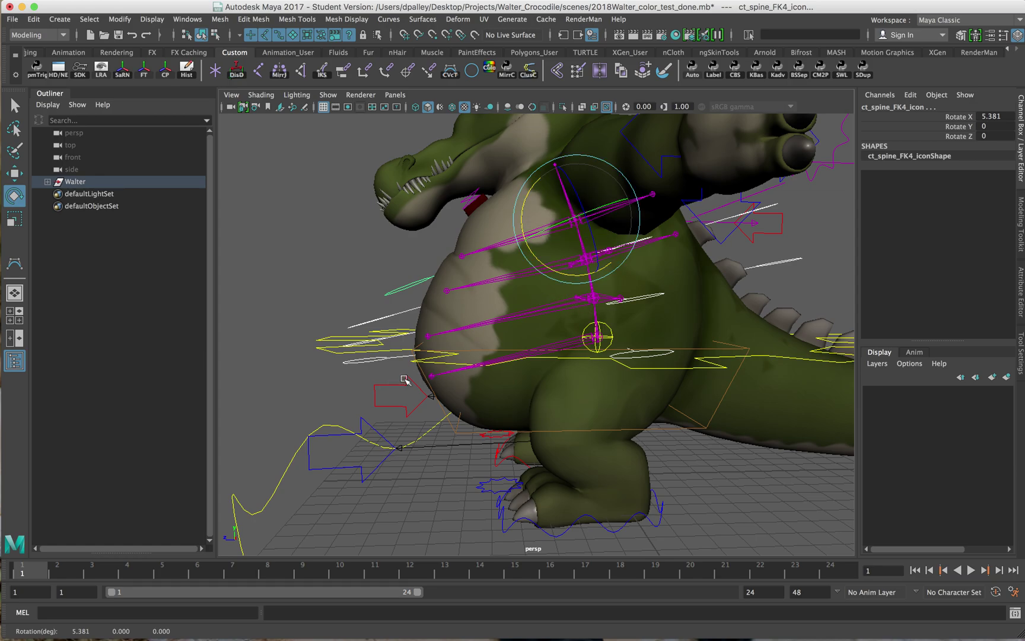
pyautogui.press('super+z')
pyautogui.keyDown('alt'); pyautogui.moveTo(487, 259); pyautogui.dragTo(498, 265); pyautogui.keyUp('alt')
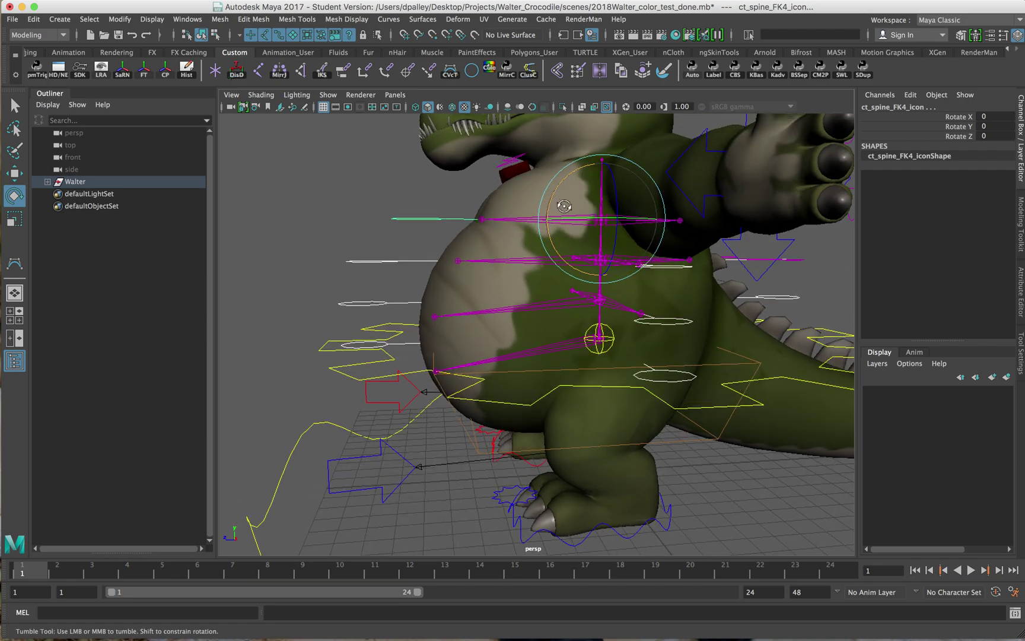
pyautogui.keyDown('alt'); pyautogui.moveTo(562, 196); pyautogui.dragTo(561, 198); pyautogui.keyUp('alt')
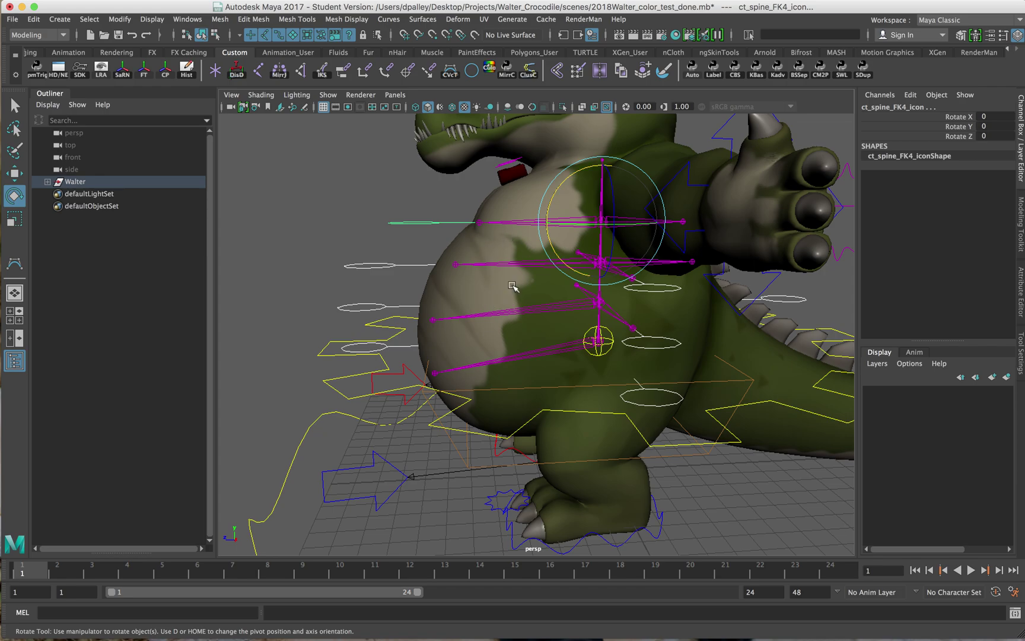
# Rotate the spine FK controls forward to 9.772 in Rotate X to examine the belly compression, and undo the rotation
pyautogui.keyDown('alt'); pyautogui.moveTo(511, 286); pyautogui.dragTo(469, 323); pyautogui.keyUp('alt')
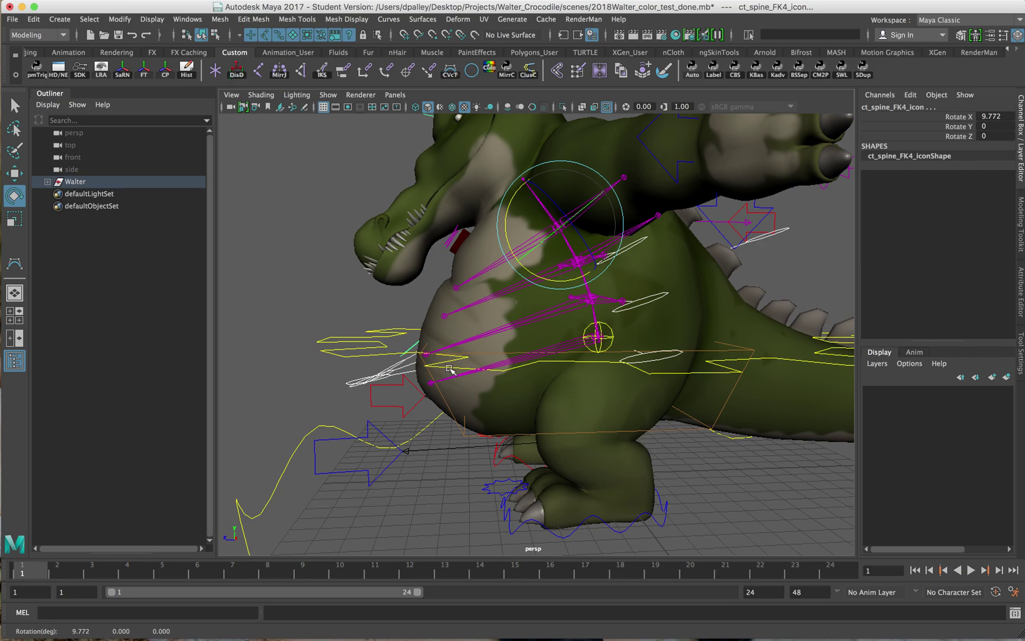
pyautogui.keyDown('alt'); pyautogui.moveTo(440, 382); pyautogui.dragTo(441, 351); pyautogui.keyUp('alt')
pyautogui.press('super+z')
pyautogui.keyDown('alt'); pyautogui.moveTo(510, 394); pyautogui.dragTo(473, 292); pyautogui.keyUp('alt')
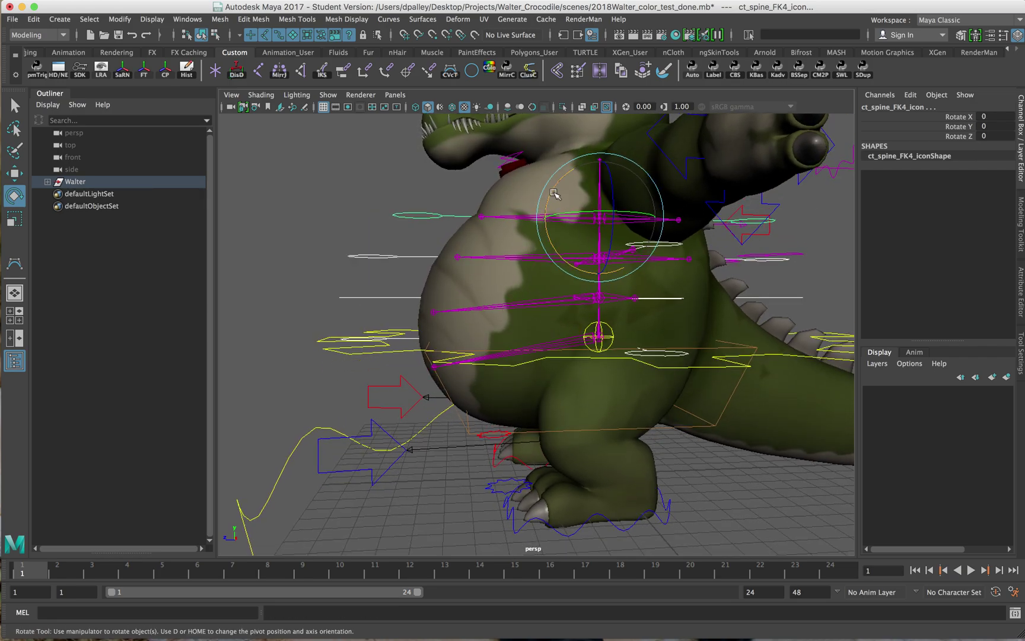
# Try tilting the spine FK controls sideways in Rotate Z from the front, and undo the sideways rotations
pyautogui.moveTo(554, 192); pyautogui.dragTo(723, 314)
pyautogui.press('super+z')
pyautogui.press('z')
pyautogui.press('super+z')
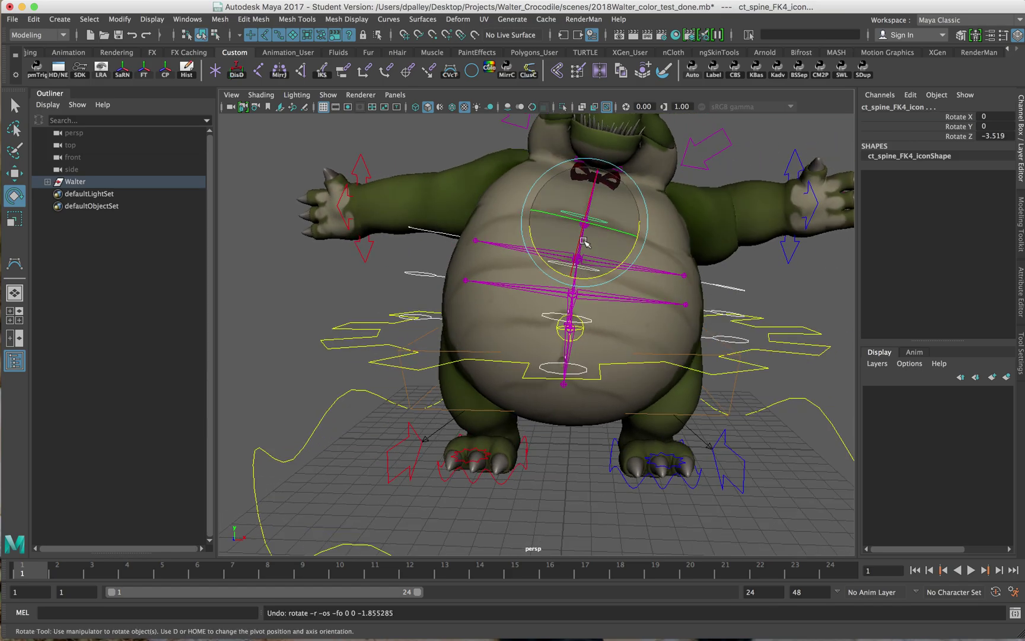
pyautogui.press('super+z')
# Select the body mesh body_geo_tex_final and examine how its wireframe lines up with the spine and belly joints from front, side and back
pyautogui.keyDown('alt'); pyautogui.moveTo(539, 254); pyautogui.dragTo(592, 347); pyautogui.keyUp('alt')
pyautogui.keyDown('alt'); pyautogui.moveTo(648, 297); pyautogui.dragTo(601, 335); pyautogui.keyUp('alt')
pyautogui.click(725, 347)
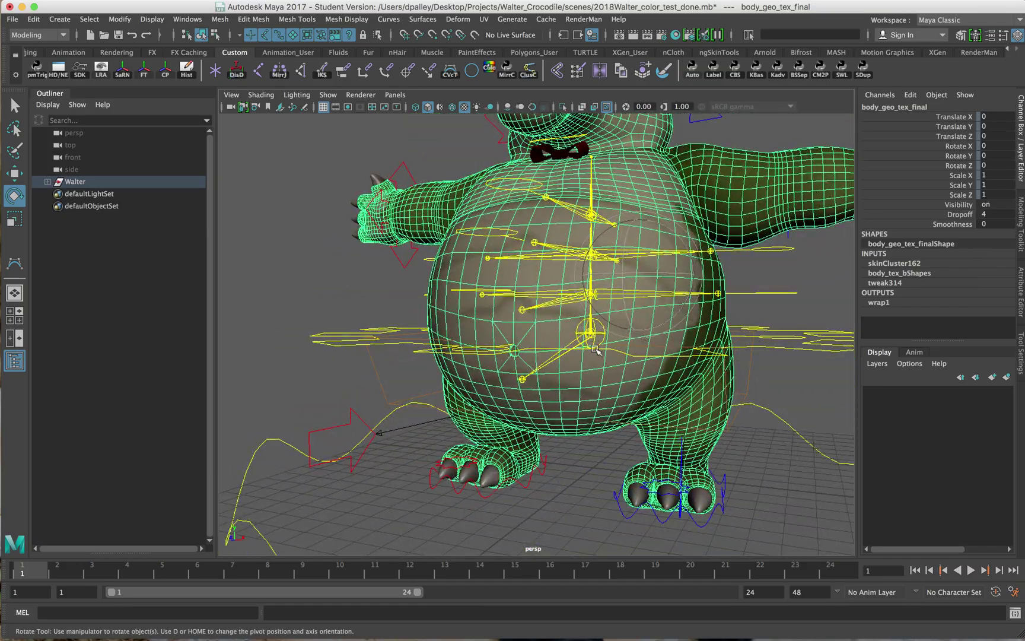
pyautogui.keyDown('alt'); pyautogui.moveTo(702, 350); pyautogui.dragTo(682, 348); pyautogui.keyUp('alt')
pyautogui.keyDown('alt'); pyautogui.moveTo(752, 309); pyautogui.dragTo(661, 301); pyautogui.keyUp('alt')
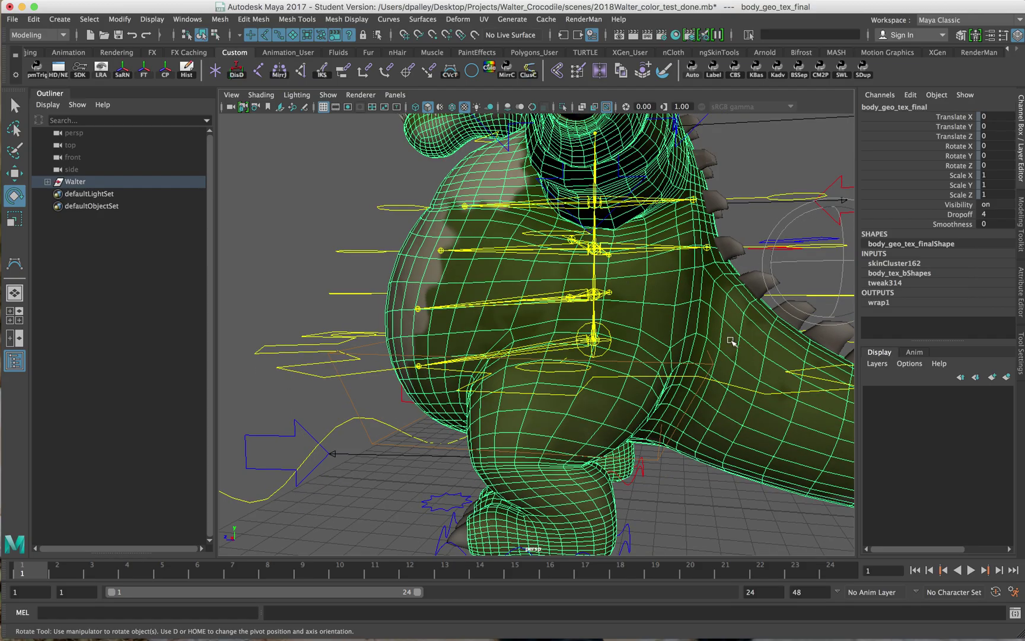
pyautogui.scroll(-8, 706, 341)
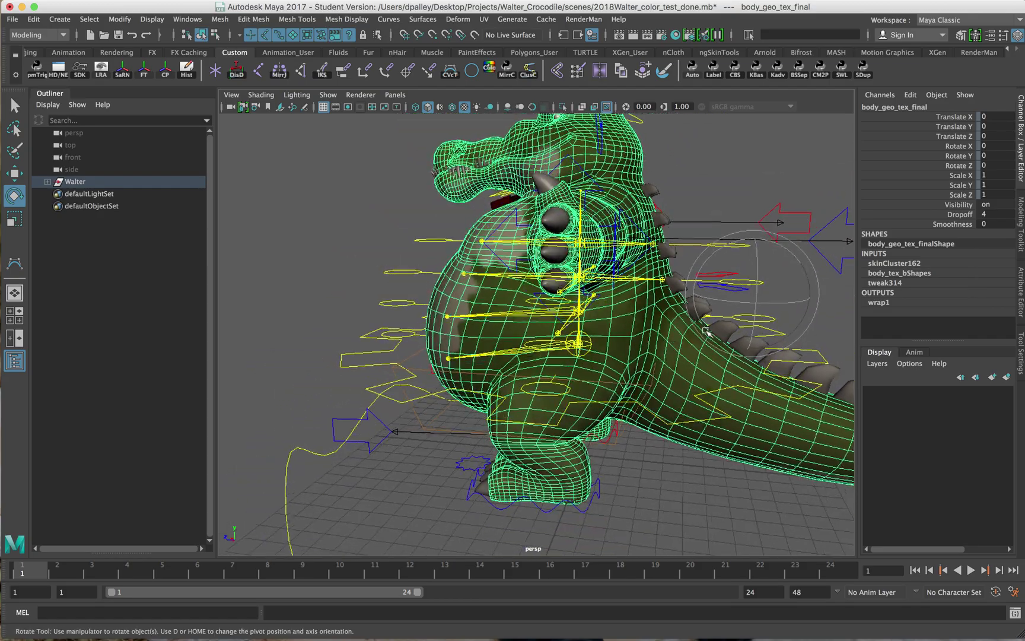
pyautogui.keyDown('alt'); pyautogui.moveTo(633, 336); pyautogui.dragTo(525, 350); pyautogui.keyUp('alt')
pyautogui.keyDown('alt'); pyautogui.moveTo(533, 282); pyautogui.dragTo(602, 323); pyautogui.keyUp('alt')
pyautogui.scroll(4, 602, 323)
pyautogui.keyDown('alt'); pyautogui.moveTo(530, 309); pyautogui.dragTo(732, 326); pyautogui.keyUp('alt')
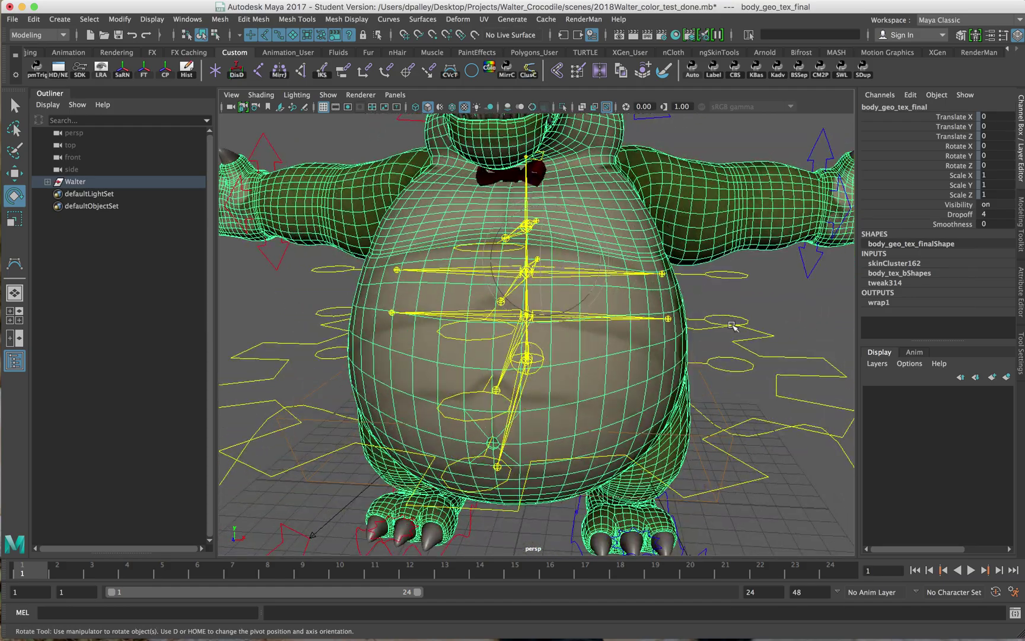
# Deselect the body mesh and select the ct_COG_icon control to examine its torso volume attributes
pyautogui.click(764, 278)
pyautogui.click(799, 376)
pyautogui.keyDown('alt'); pyautogui.moveTo(720, 375); pyautogui.dragTo(570, 380); pyautogui.keyUp('alt')
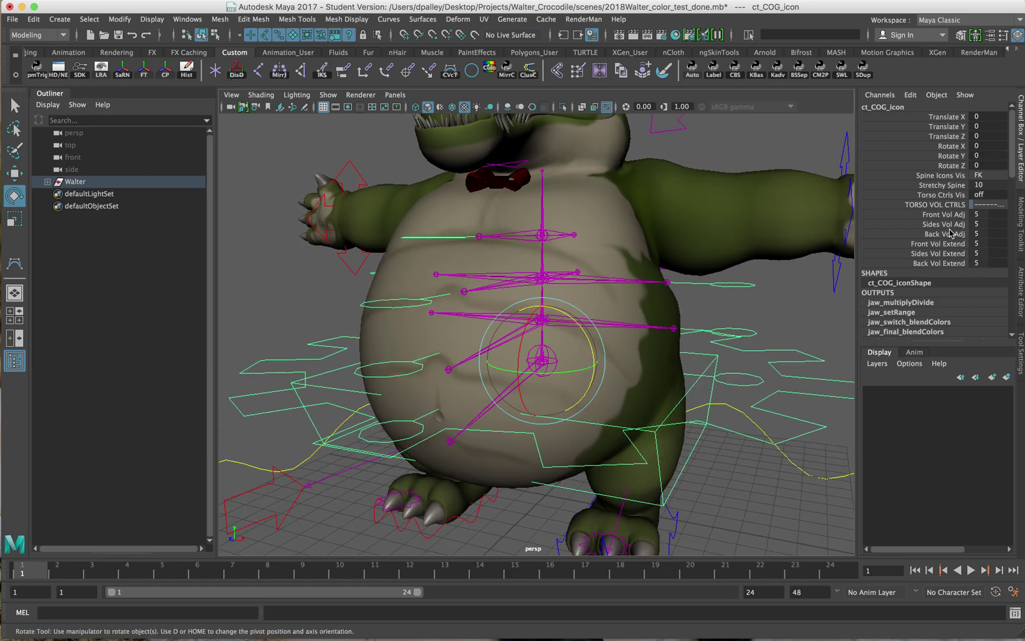
# Select the four spine FK controls from FK1 to FK4 and bend them forward together by about 10.48 in Rotate X
pyautogui.click(393, 421)
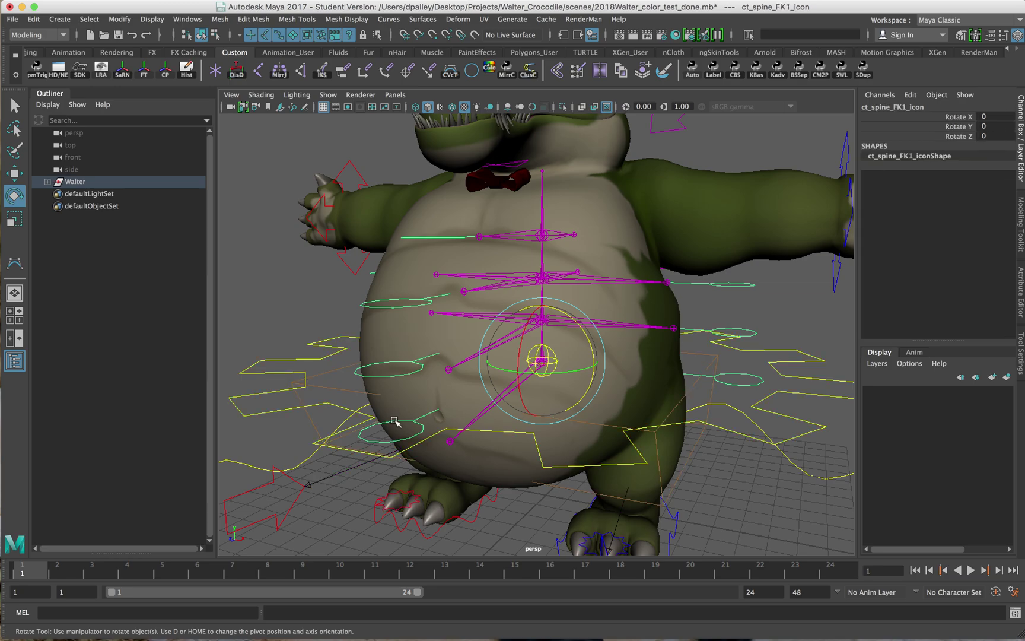
pyautogui.click(388, 362)
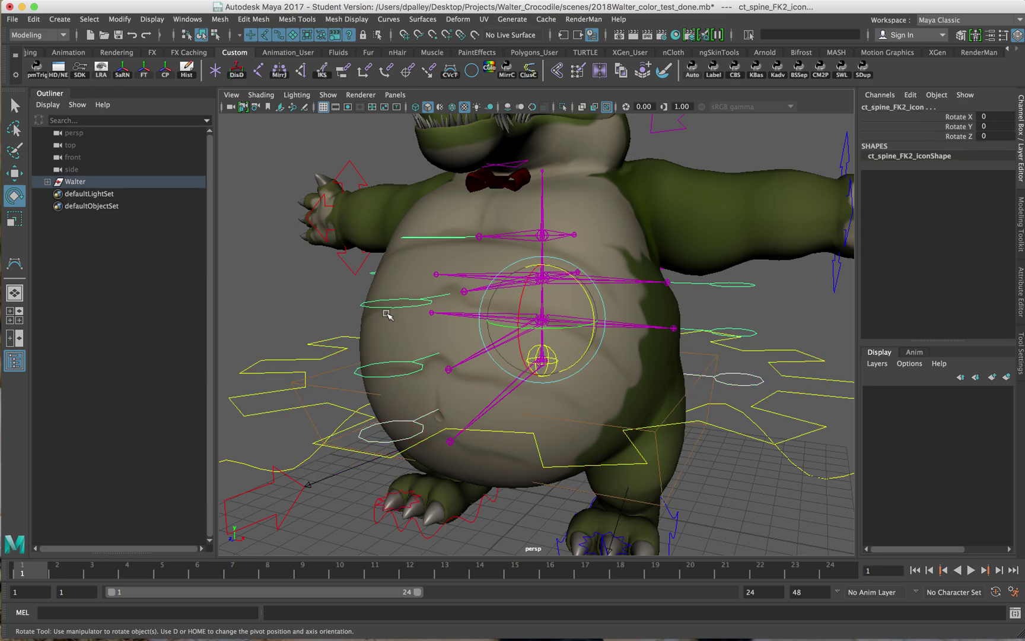
pyautogui.click(403, 238)
pyautogui.click(410, 240)
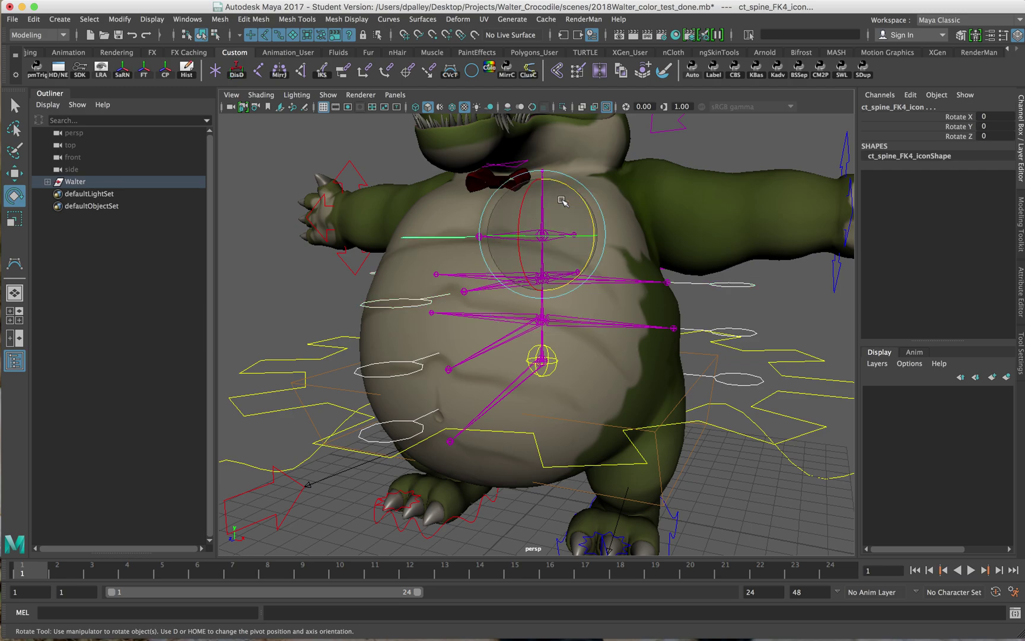
pyautogui.moveTo(529, 198); pyautogui.dragTo(493, 341)
# Try lowering Front Vol Adj on the ct_COG_icon control to 4, and undo the change
pyautogui.click(404, 365)
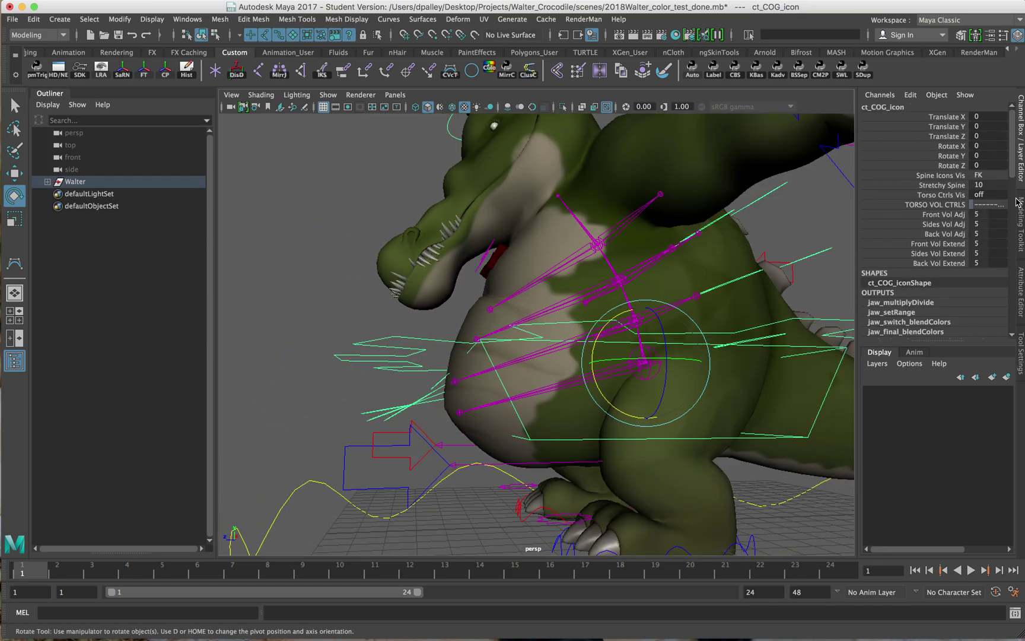
pyautogui.click(949, 214)
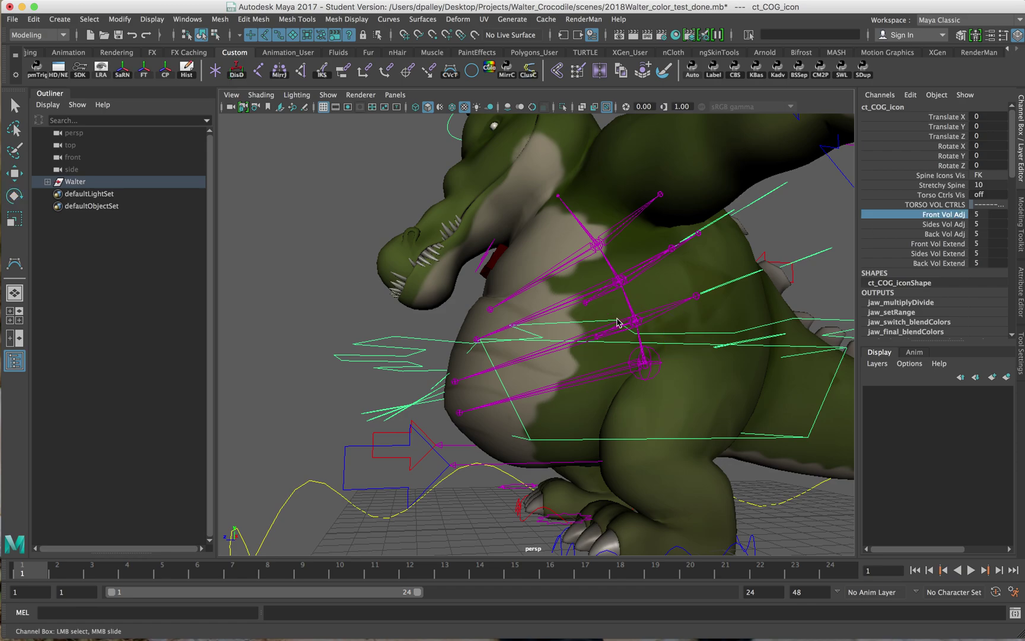
pyautogui.moveTo(570, 319); pyautogui.dragTo(601, 318, button='middle')
pyautogui.hotkey('ctrl', 'z')
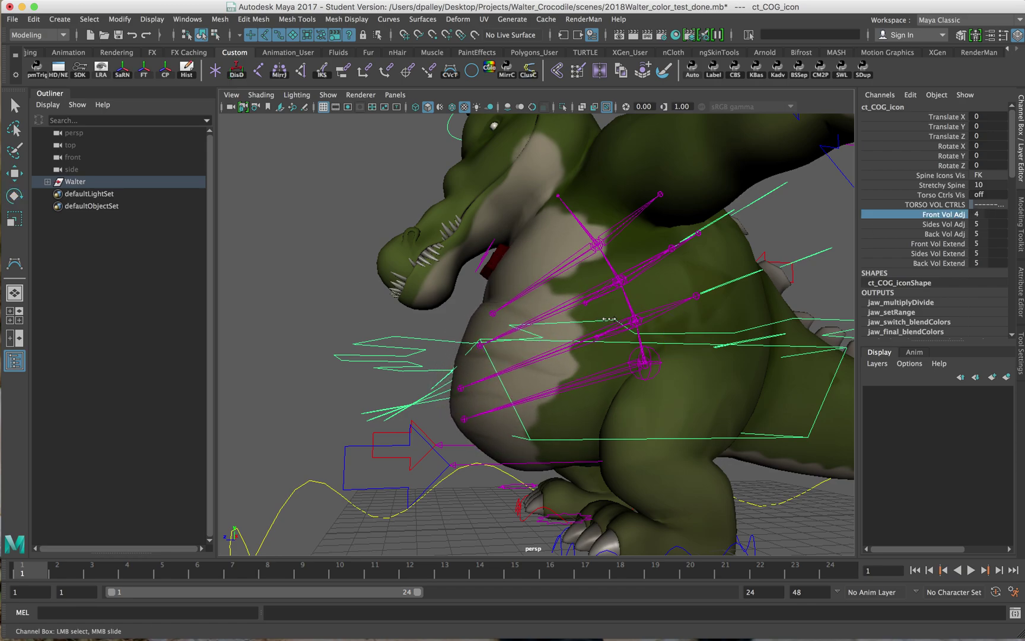
# Try Front Vol Extend values of 2 and 7.2 on the COG control, and undo them along with the forward spine bend
pyautogui.click(940, 244)
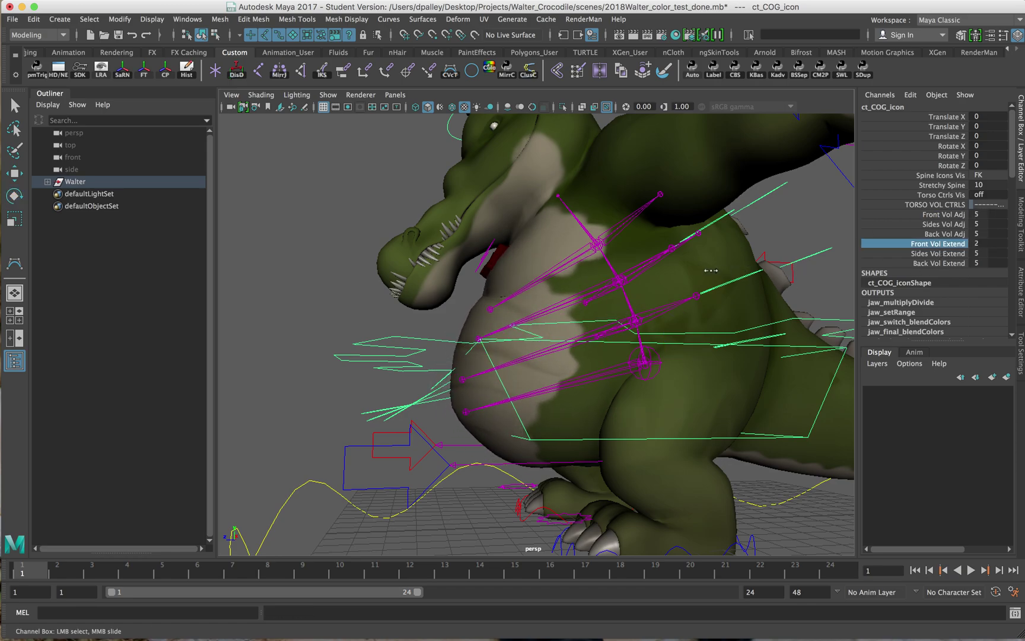
pyautogui.keyDown('alt'); pyautogui.moveTo(703, 277); pyautogui.dragTo(642, 284); pyautogui.keyUp('alt')
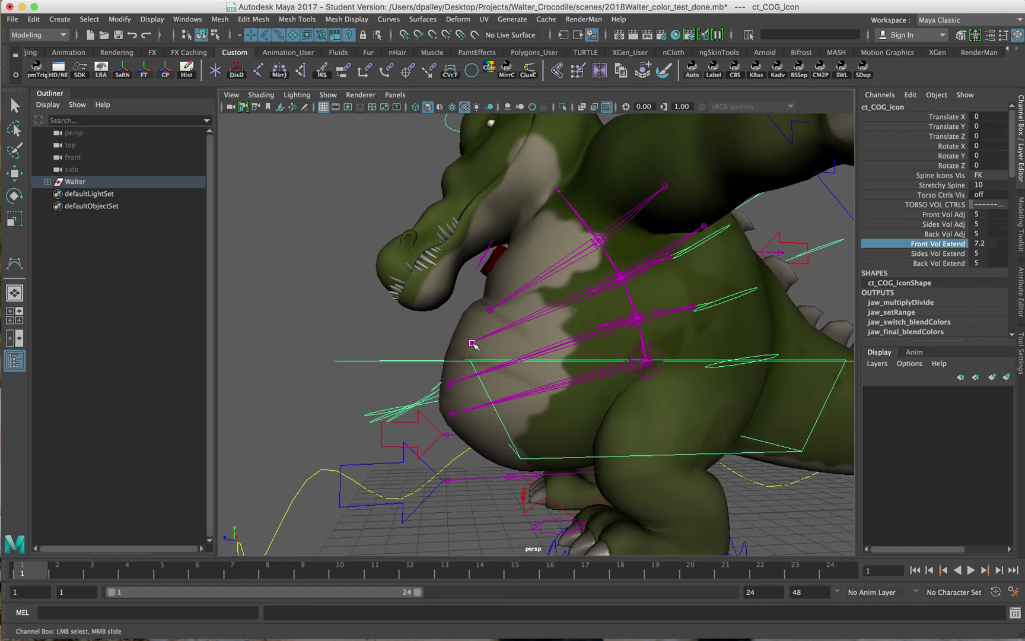
pyautogui.keyDown('alt'); pyautogui.moveTo(509, 333); pyautogui.dragTo(616, 336); pyautogui.keyUp('alt')
pyautogui.hotkey('ctrl', 'z')
pyautogui.hotkey('ctrl', 'z')
pyautogui.hotkey('ctrl', 'z')
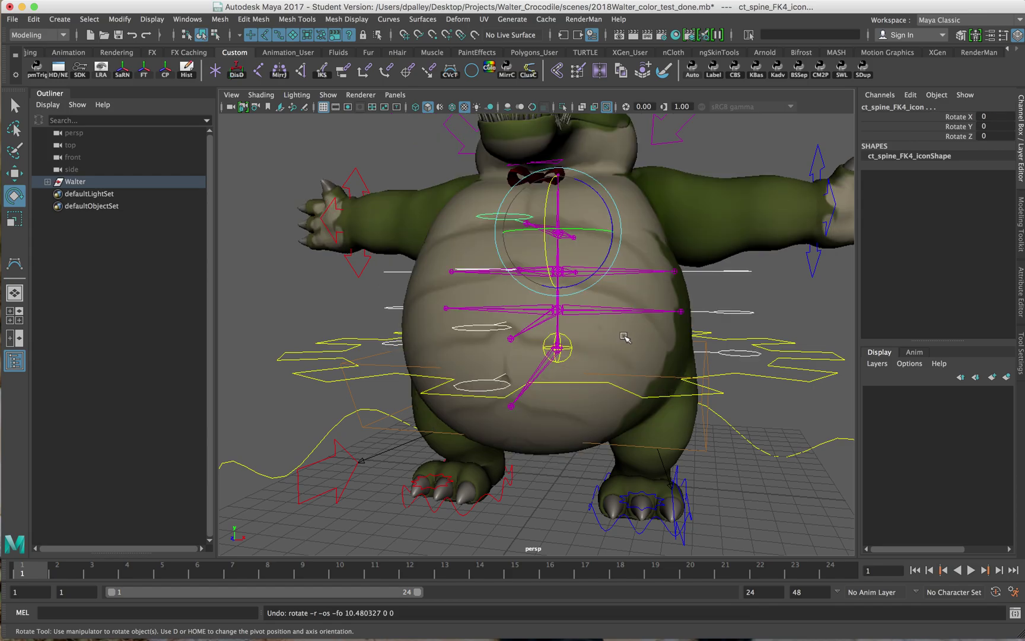
# Select the body mesh again to examine its edge flow across the belly and sides, and deselect it
pyautogui.click(775, 309)
pyautogui.keyDown('alt'); pyautogui.moveTo(776, 309); pyautogui.dragTo(679, 337); pyautogui.keyUp('alt')
pyautogui.keyDown('alt'); pyautogui.moveTo(739, 366); pyautogui.dragTo(642, 389); pyautogui.keyUp('alt')
pyautogui.click(571, 375)
pyautogui.keyDown('alt'); pyautogui.moveTo(547, 378); pyautogui.dragTo(667, 367); pyautogui.keyUp('alt')
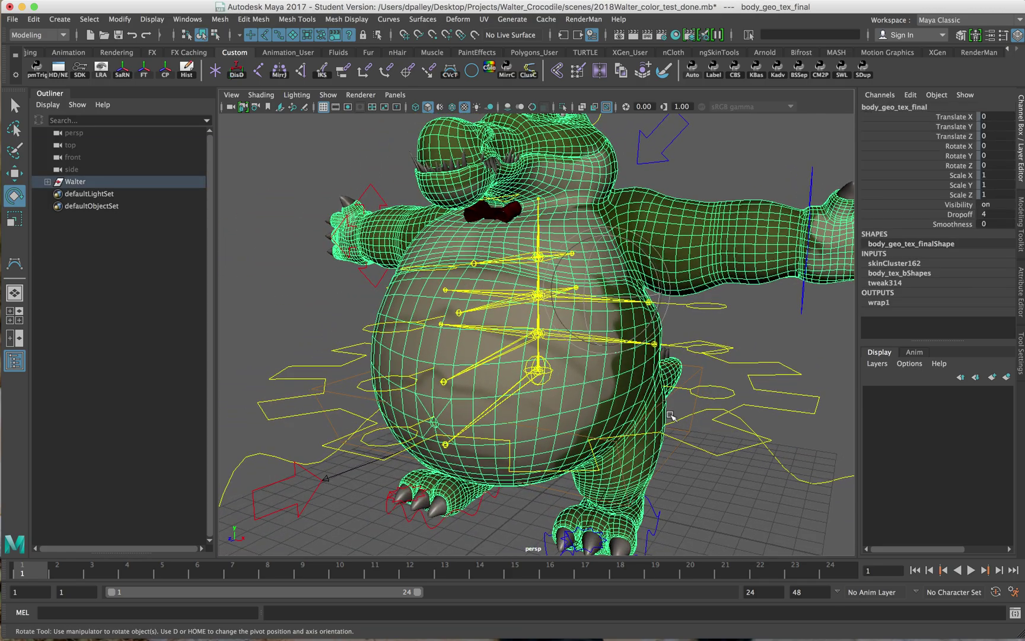
pyautogui.click(744, 323)
pyautogui.keyDown('alt'); pyautogui.moveTo(600, 328); pyautogui.dragTo(454, 369); pyautogui.keyUp('alt')
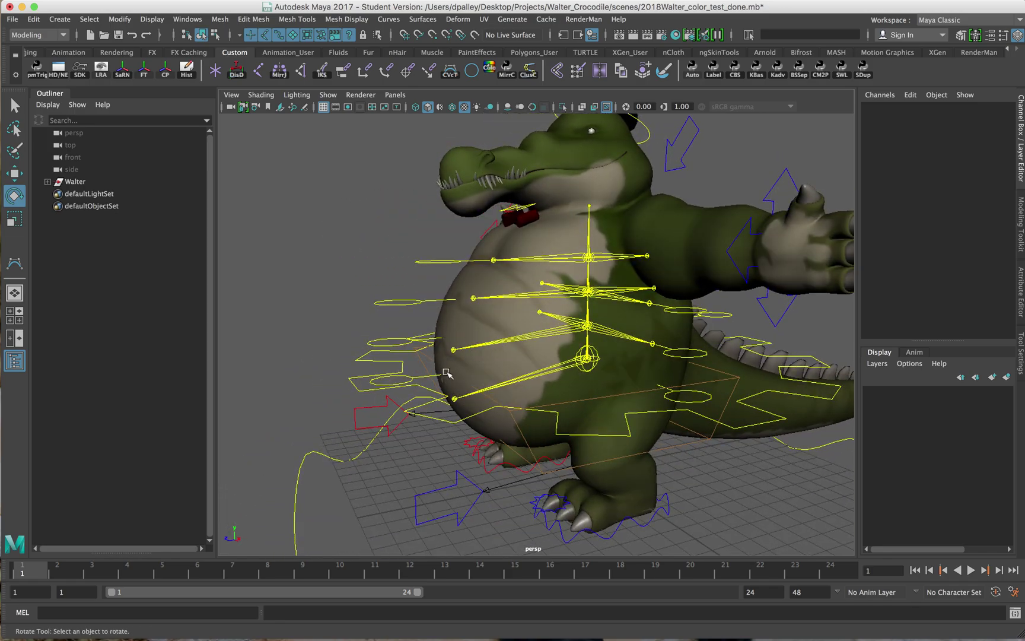
# Select the body mesh together with the nearby upper spine controls, activate the Move tool, and clear the selection
pyautogui.click(475, 314)
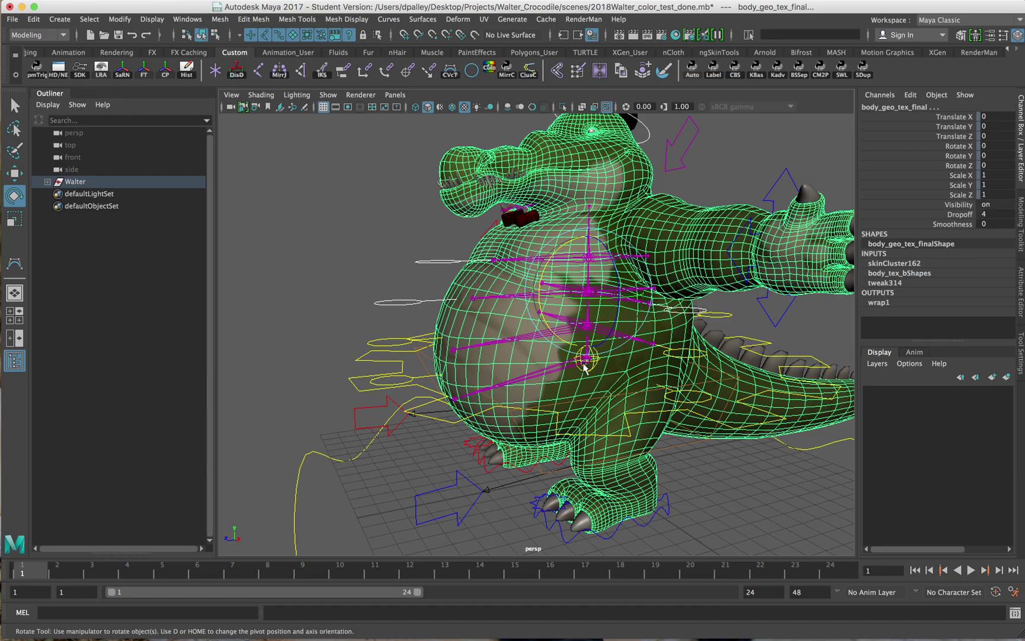
pyautogui.press('w')
pyautogui.click(743, 469)
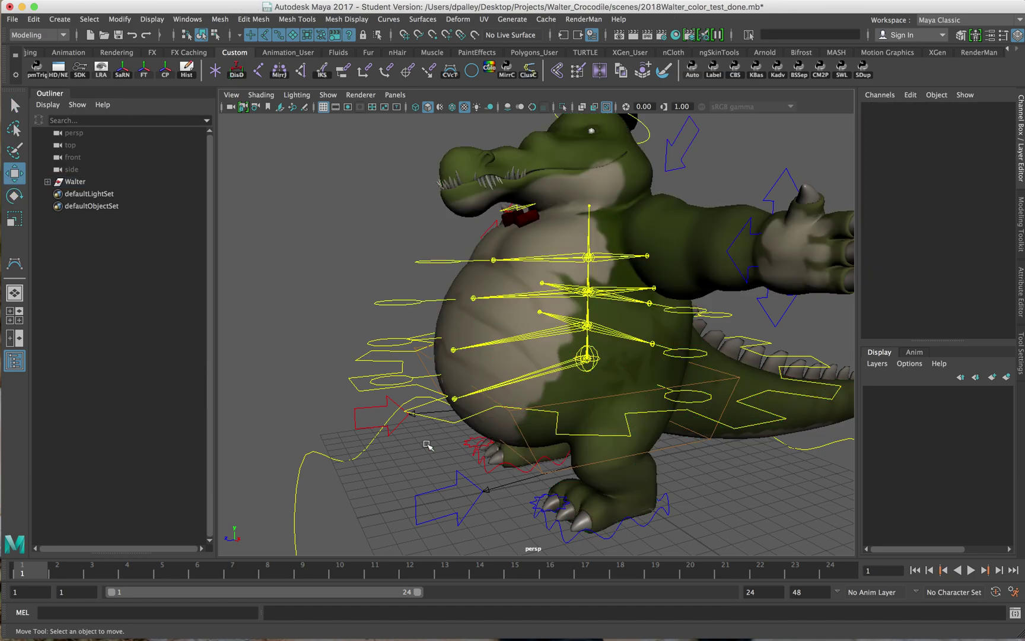
# Expand the Walter hierarchy to volume_joints_pad, unhide the knee, elbow, ankle, neck and wrist volume joint pads, and clear the selection
pyautogui.click(48, 182)
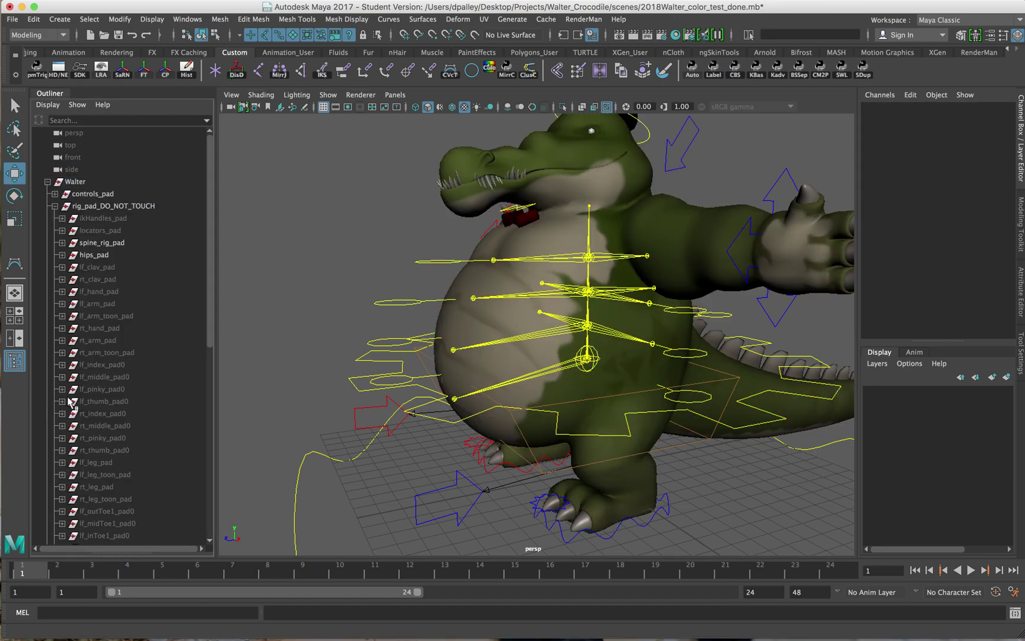
pyautogui.scroll(-10, 83, 397)
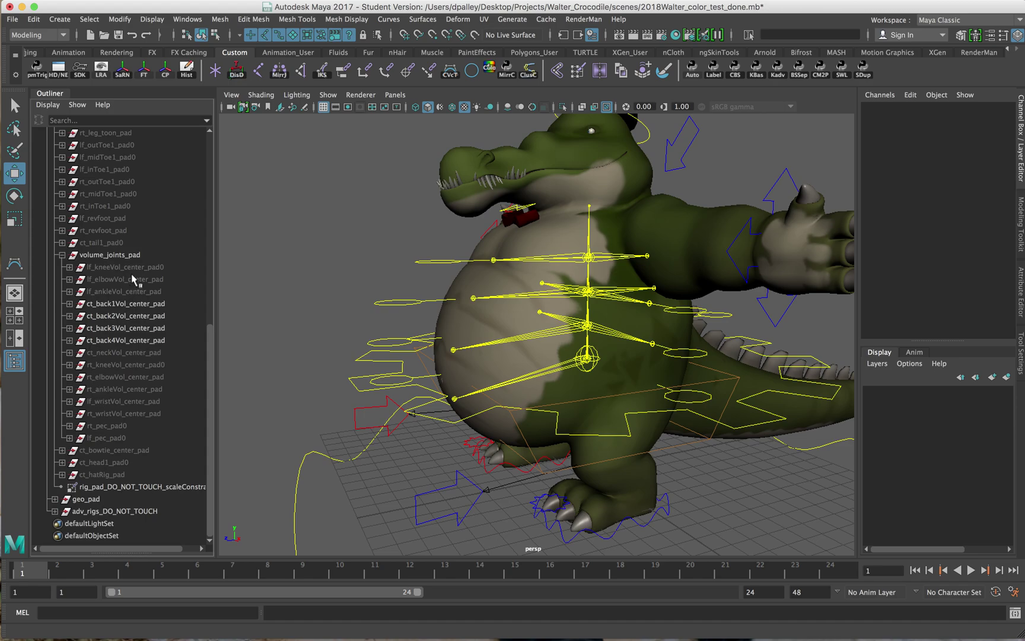
pyautogui.moveTo(135, 272); pyautogui.dragTo(141, 292)
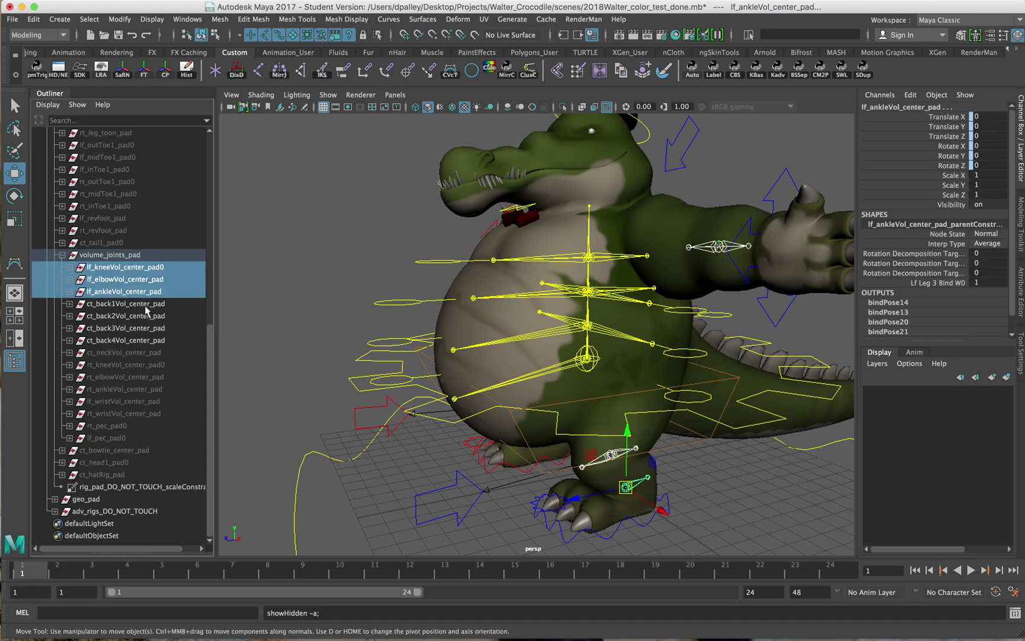
pyautogui.moveTo(119, 353); pyautogui.dragTo(123, 413)
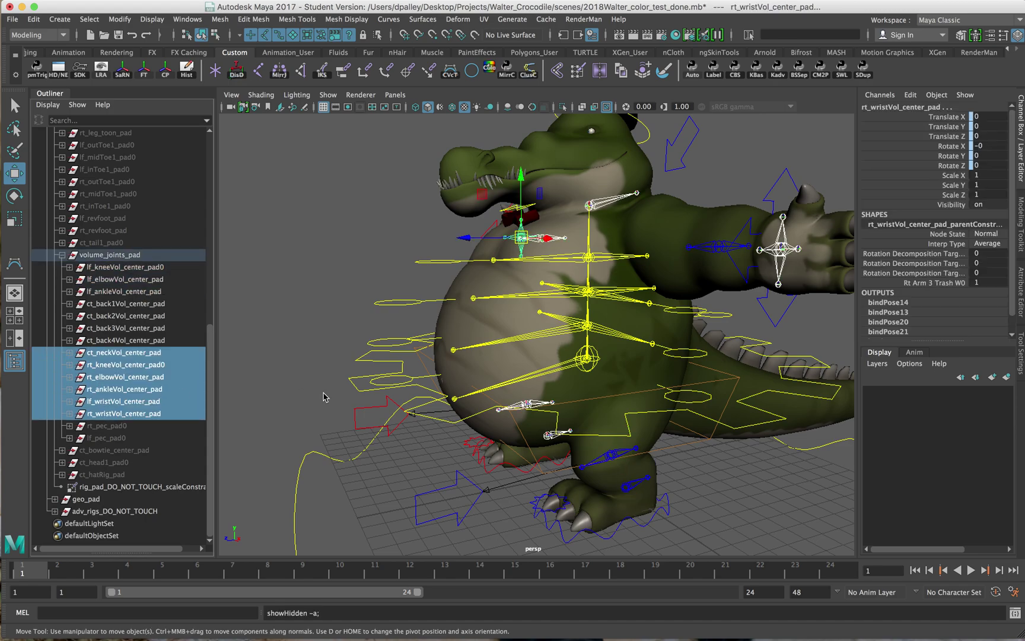
pyautogui.click(776, 447)
# Select the left hand control, lf_hand_icon, with the Rotate tool active and examine the volume joints at the wrist
pyautogui.keyDown('alt'); pyautogui.moveTo(776, 447); pyautogui.dragTo(688, 445); pyautogui.keyUp('alt')
pyautogui.keyDown('alt'); pyautogui.moveTo(625, 482); pyautogui.dragTo(560, 308); pyautogui.keyUp('alt')
pyautogui.scroll(5, 571, 336)
pyautogui.keyDown('alt'); pyautogui.moveTo(643, 339); pyautogui.dragTo(655, 261); pyautogui.keyUp('alt')
pyautogui.click(674, 265)
pyautogui.press('e')
pyautogui.scroll(3, 646, 288)
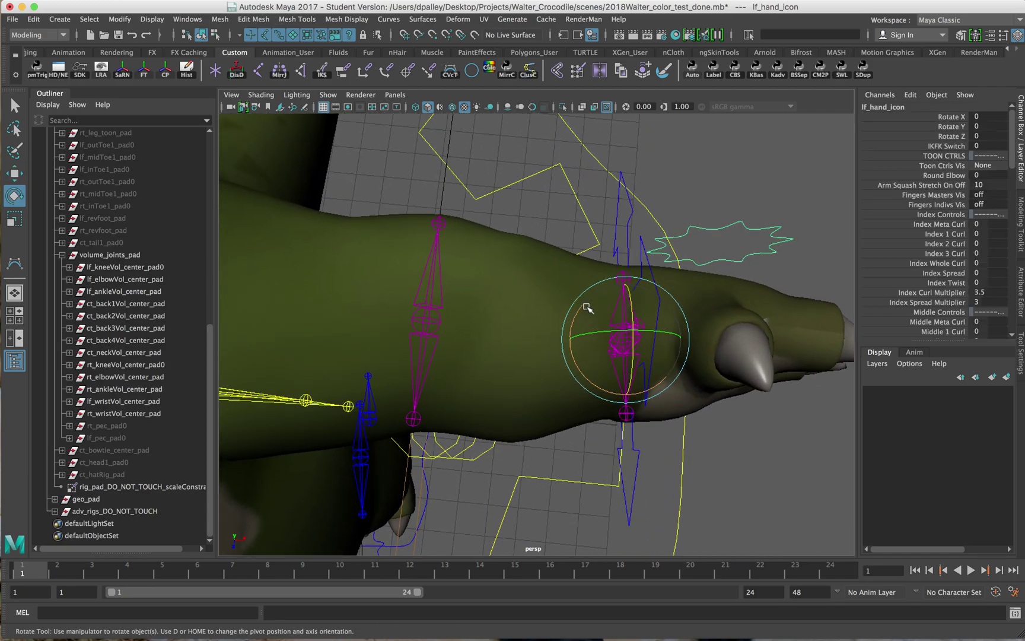
# Try bending the left wrist with the hand control, including -31.464 in Rotate Z, and undo the rotations and the selection
pyautogui.moveTo(587, 307); pyautogui.dragTo(583, 322)
pyautogui.moveTo(584, 328)
pyautogui.mouseDown()
pyautogui.moveTo(586, 277)
pyautogui.moveTo(596, 270)
pyautogui.moveTo(586, 343)
pyautogui.mouseUp()
pyautogui.keyDown('alt'); pyautogui.moveTo(609, 287); pyautogui.dragTo(599, 316); pyautogui.keyUp('alt')
pyautogui.press('z')
pyautogui.keyDown('alt'); pyautogui.moveTo(599, 315); pyautogui.dragTo(669, 334, button='right'); pyautogui.keyUp('alt')
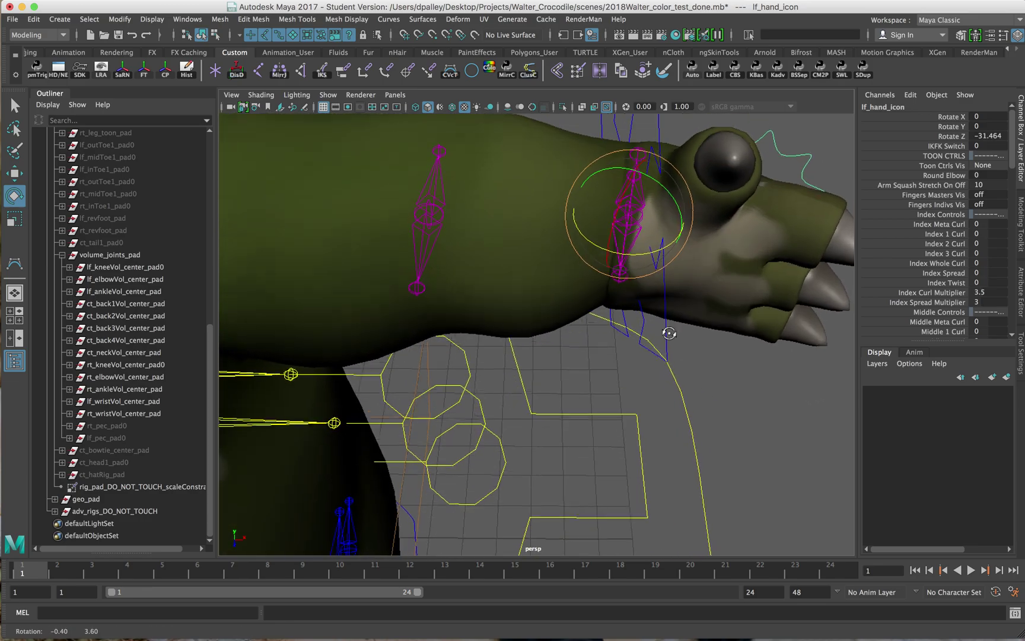
pyautogui.press('super+z')
pyautogui.hotkey('ctrl', 'z')
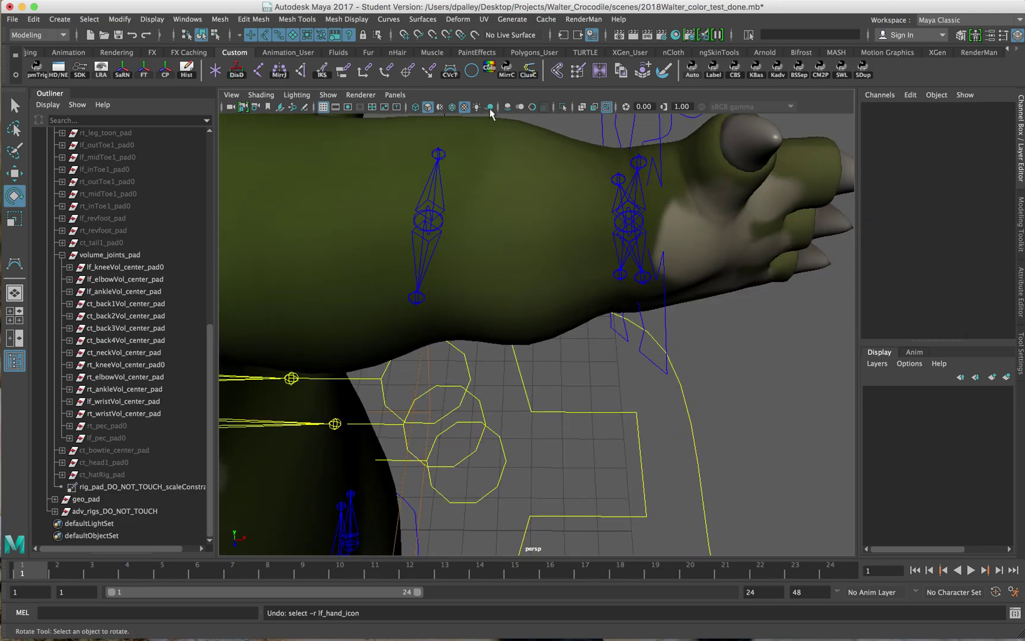
# Turn on Wireframe on Shaded for the viewport and examine the left arm's topology around the elbow and wrist joints
pyautogui.click(296, 95)
pyautogui.moveTo(270, 97)
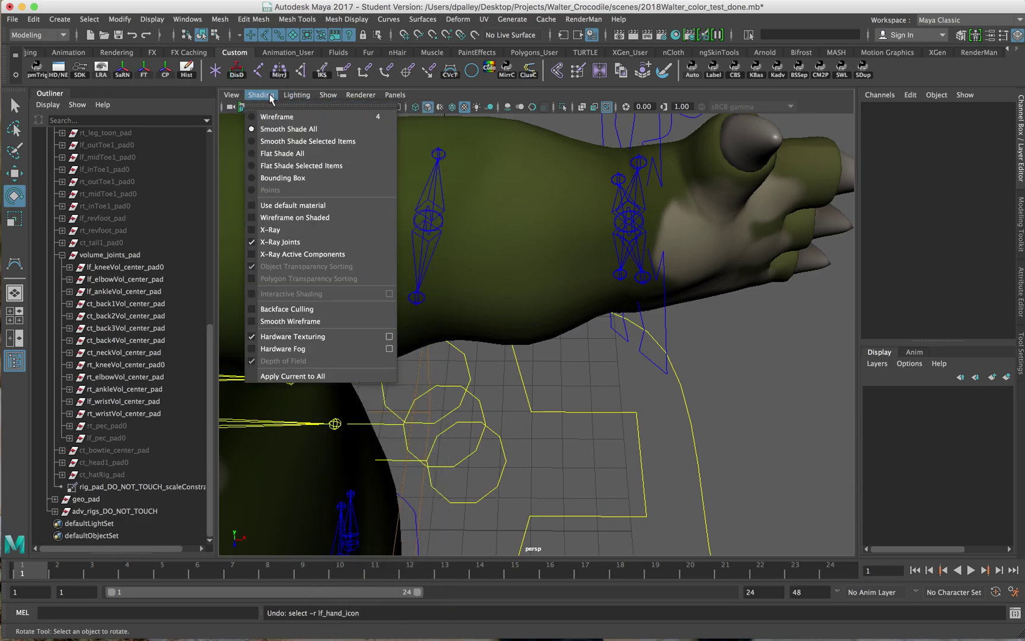
pyautogui.click(278, 217)
pyautogui.keyDown('alt'); pyautogui.moveTo(728, 285); pyautogui.dragTo(627, 305); pyautogui.keyUp('alt')
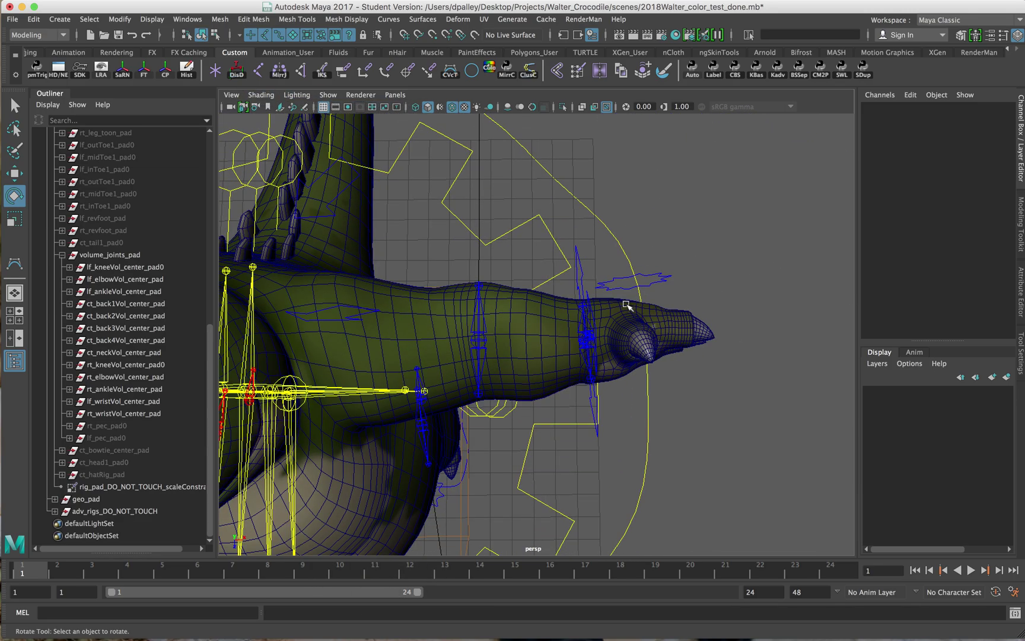
# Try bending the left wrist with lf_hand_icon to check the wireframe deformation, and undo the rotation
pyautogui.click(611, 290)
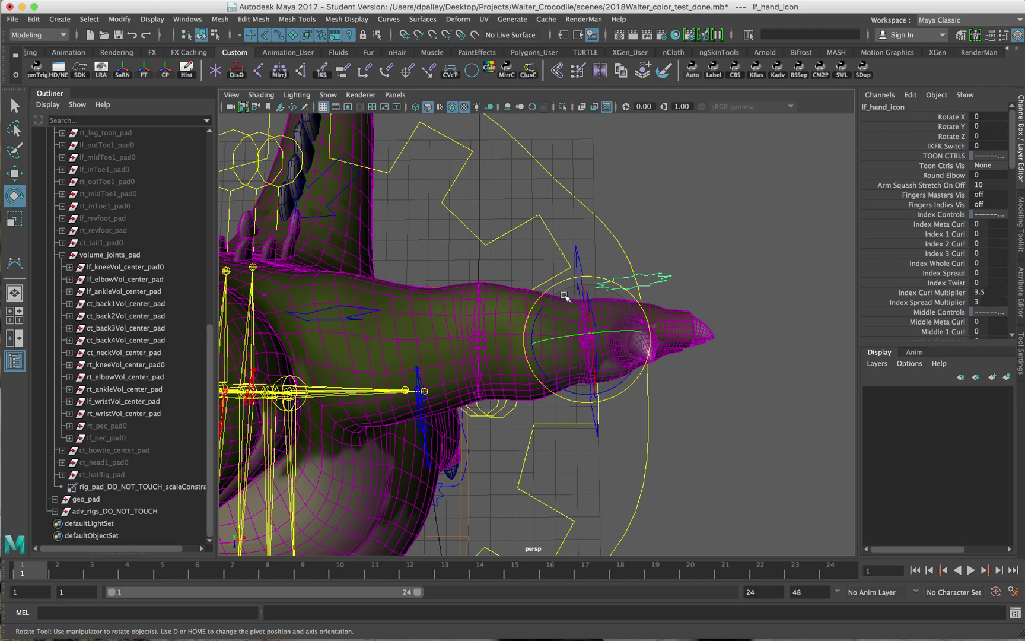
pyautogui.moveTo(541, 306); pyautogui.dragTo(510, 335)
pyautogui.keyDown('alt'); pyautogui.moveTo(574, 337); pyautogui.dragTo(514, 269); pyautogui.keyUp('alt')
pyautogui.press('super+z')
# Examine the torso's volume joints from the front and side, and clear the hand control selection
pyautogui.keyDown('alt'); pyautogui.moveTo(513, 269); pyautogui.dragTo(670, 267, button='middle'); pyautogui.keyUp('alt')
pyautogui.keyDown('alt'); pyautogui.moveTo(670, 267); pyautogui.dragTo(483, 241, button='right'); pyautogui.keyUp('alt')
pyautogui.keyDown('alt'); pyautogui.moveTo(483, 240); pyautogui.dragTo(446, 167); pyautogui.keyUp('alt')
pyautogui.keyDown('alt'); pyautogui.moveTo(446, 166); pyautogui.dragTo(627, 259, button='right'); pyautogui.keyUp('alt')
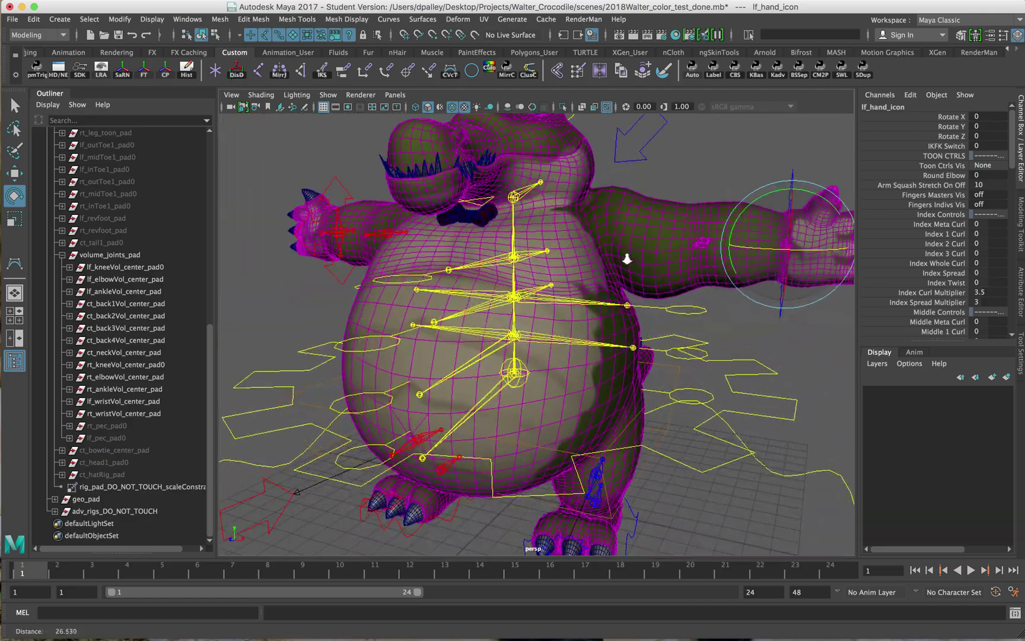
pyautogui.keyDown('alt'); pyautogui.moveTo(627, 258); pyautogui.dragTo(651, 379); pyautogui.keyUp('alt')
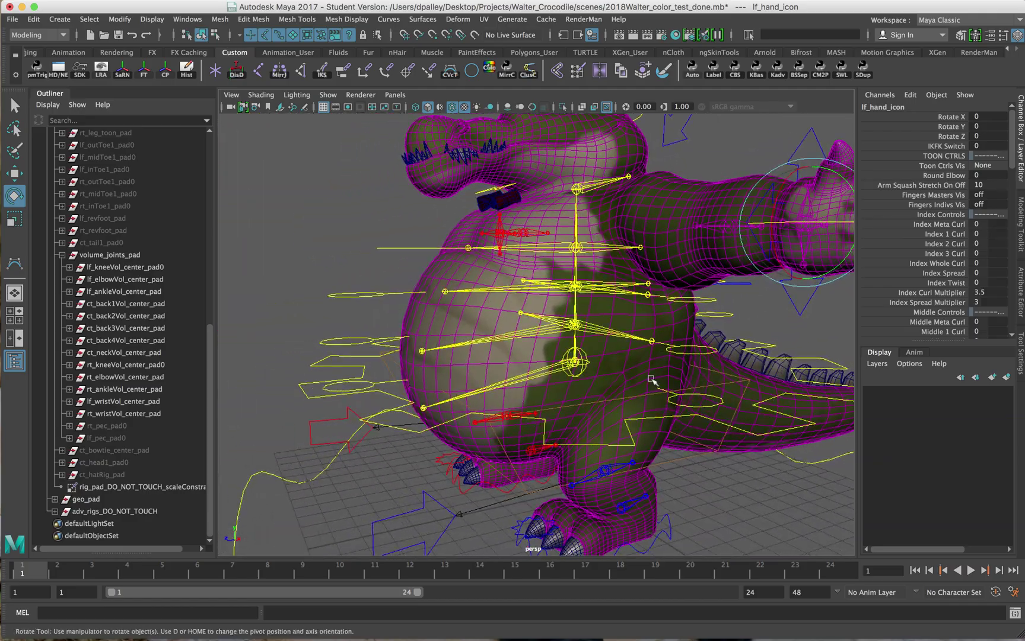
pyautogui.keyDown('alt'); pyautogui.moveTo(539, 325); pyautogui.dragTo(484, 351); pyautogui.keyUp('alt')
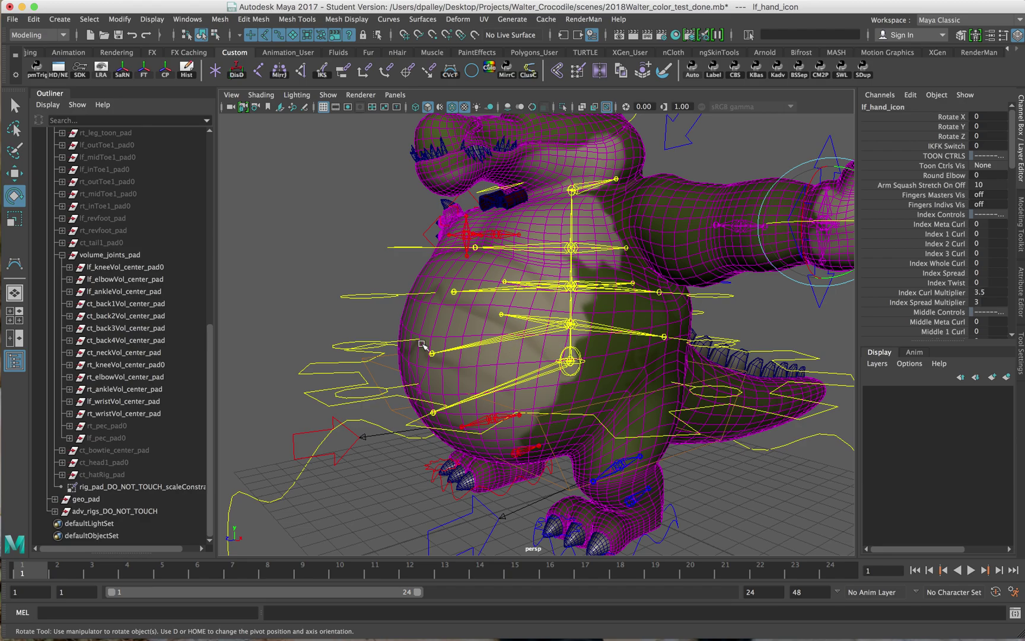
pyautogui.click(735, 490)
# Examine how the front, side and back volume joints extend from the spine into the belly mesh
pyautogui.keyDown('alt'); pyautogui.moveTo(740, 492); pyautogui.dragTo(635, 319); pyautogui.keyUp('alt')
pyautogui.keyDown('alt'); pyautogui.moveTo(600, 364); pyautogui.dragTo(533, 393); pyautogui.keyUp('alt')
pyautogui.keyDown('alt'); pyautogui.moveTo(534, 393); pyautogui.dragTo(562, 400, button='right'); pyautogui.keyUp('alt')
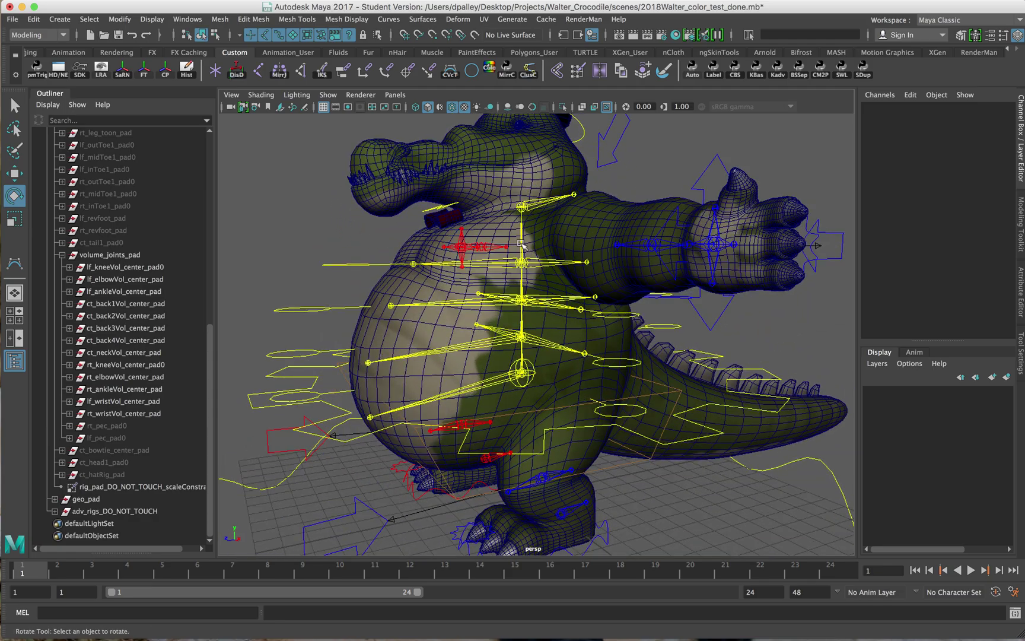
pyautogui.moveTo(505, 391)
pyautogui.keyDown('alt'); pyautogui.mouseDown()
pyautogui.moveTo(521, 390)
pyautogui.moveTo(492, 400)
pyautogui.mouseUp(); pyautogui.keyUp('alt')
pyautogui.keyDown('alt'); pyautogui.moveTo(491, 400); pyautogui.dragTo(516, 402, button='right'); pyautogui.keyUp('alt')
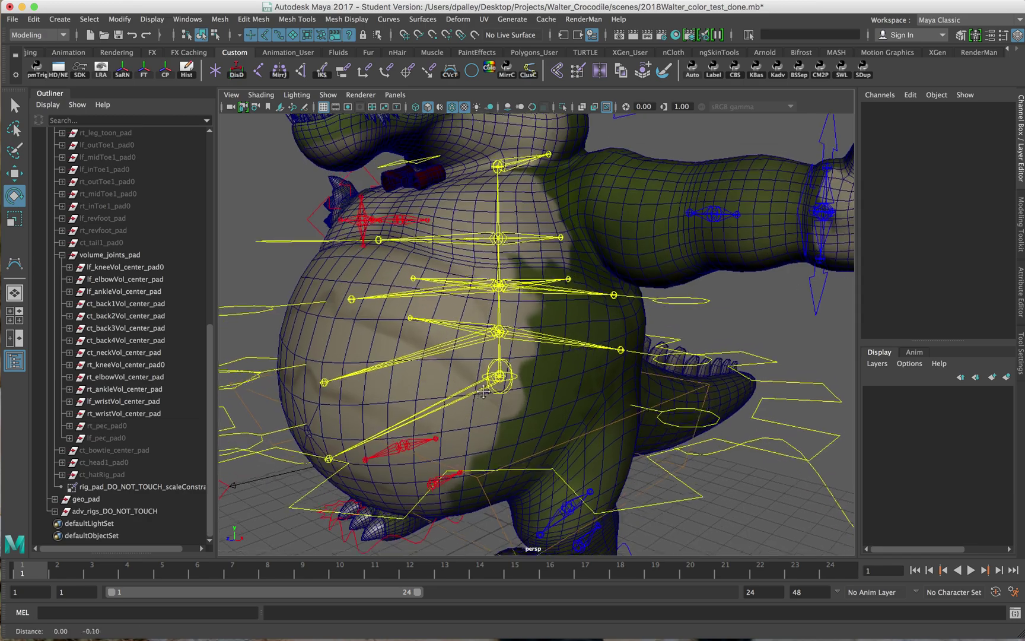
pyautogui.keyDown('alt'); pyautogui.moveTo(496, 400); pyautogui.dragTo(539, 365); pyautogui.keyUp('alt')
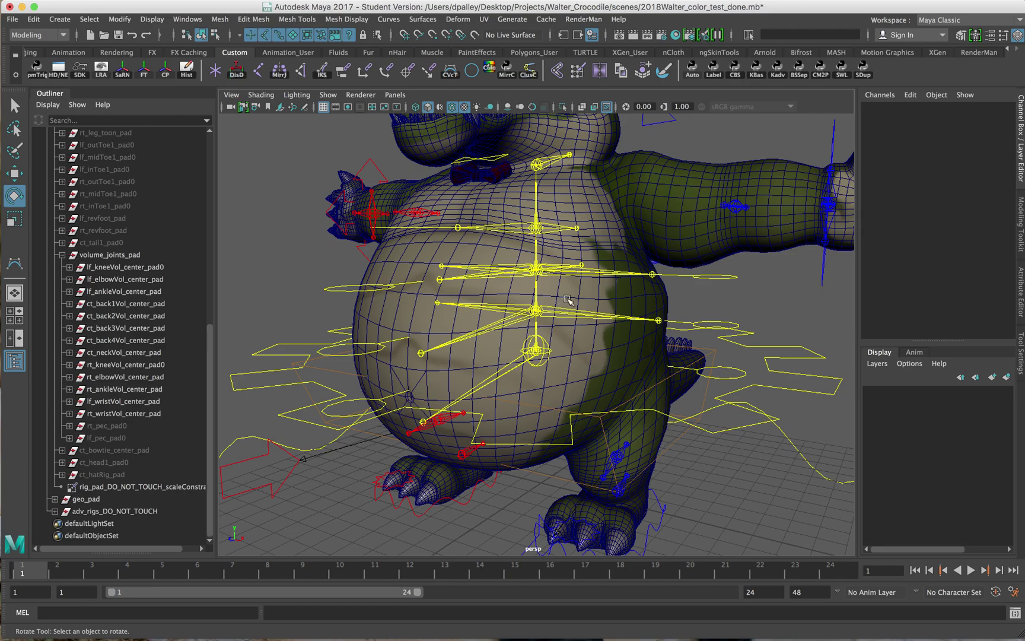
pyautogui.keyDown('alt'); pyautogui.moveTo(568, 308); pyautogui.dragTo(611, 347); pyautogui.keyUp('alt')
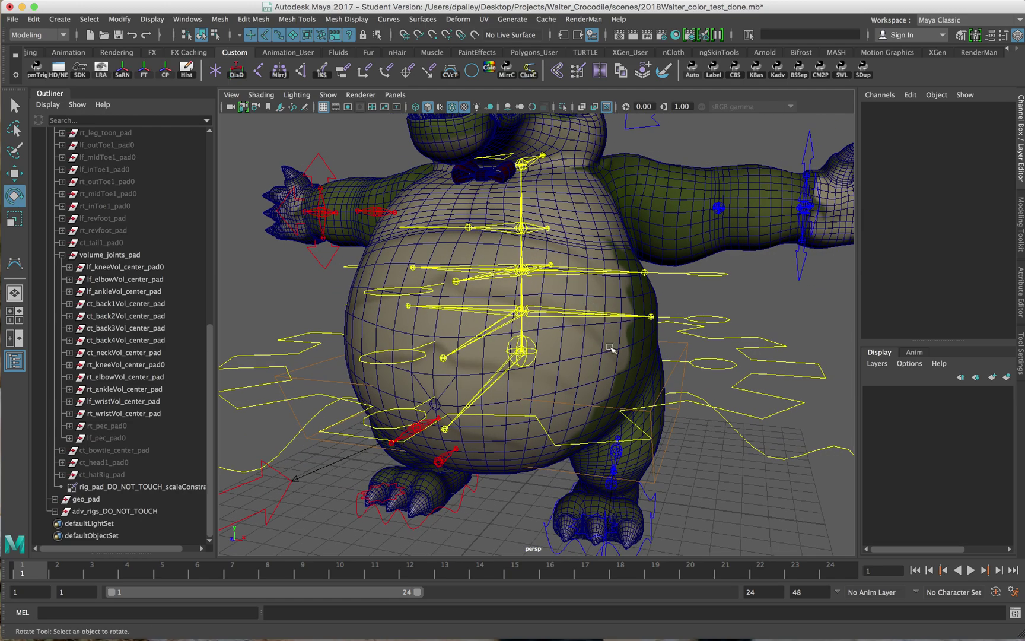
pyautogui.keyDown('alt'); pyautogui.moveTo(524, 248); pyautogui.dragTo(597, 380); pyautogui.keyUp('alt')
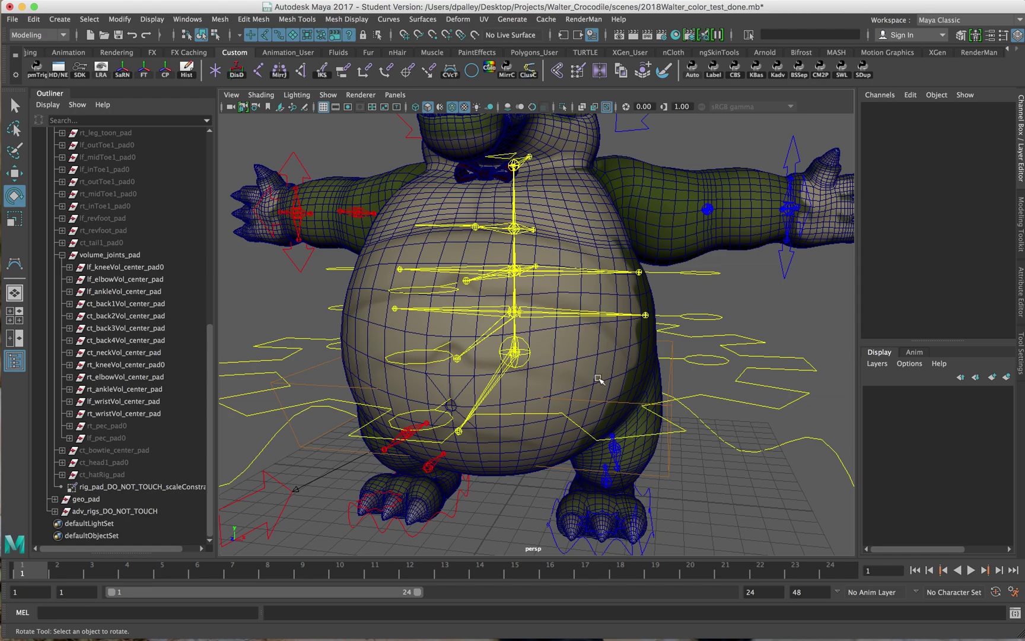
pyautogui.keyDown('alt'); pyautogui.moveTo(628, 317); pyautogui.dragTo(624, 309); pyautogui.keyUp('alt')
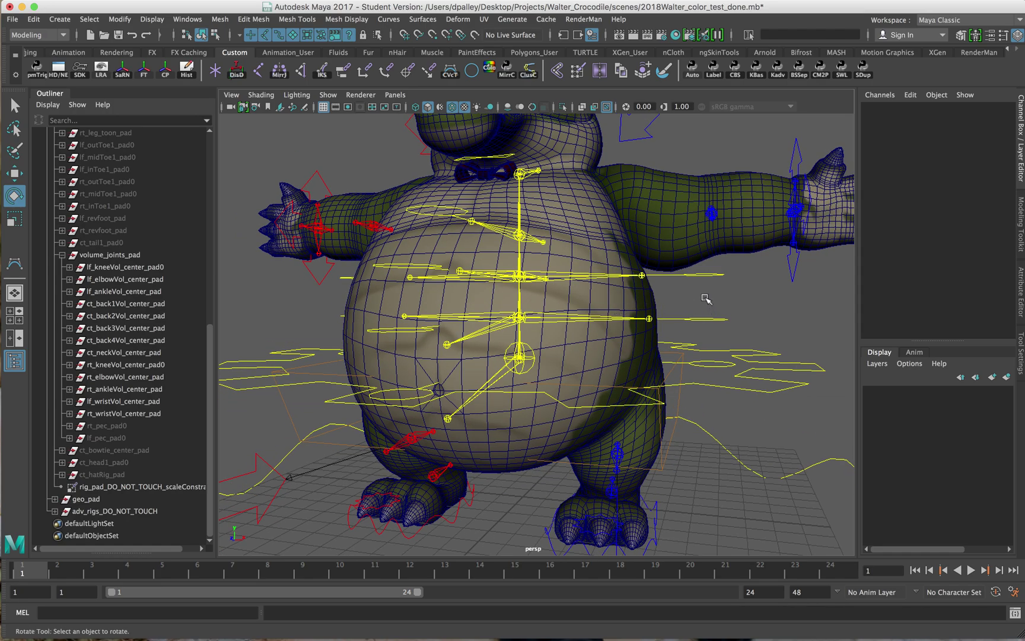
# Select the ct_spine_FK3_icon spine control to inspect its place among the torso joints, and clear the selection
pyautogui.keyDown('alt'); pyautogui.moveTo(705, 295); pyautogui.dragTo(686, 300); pyautogui.keyUp('alt')
pyautogui.click(716, 276)
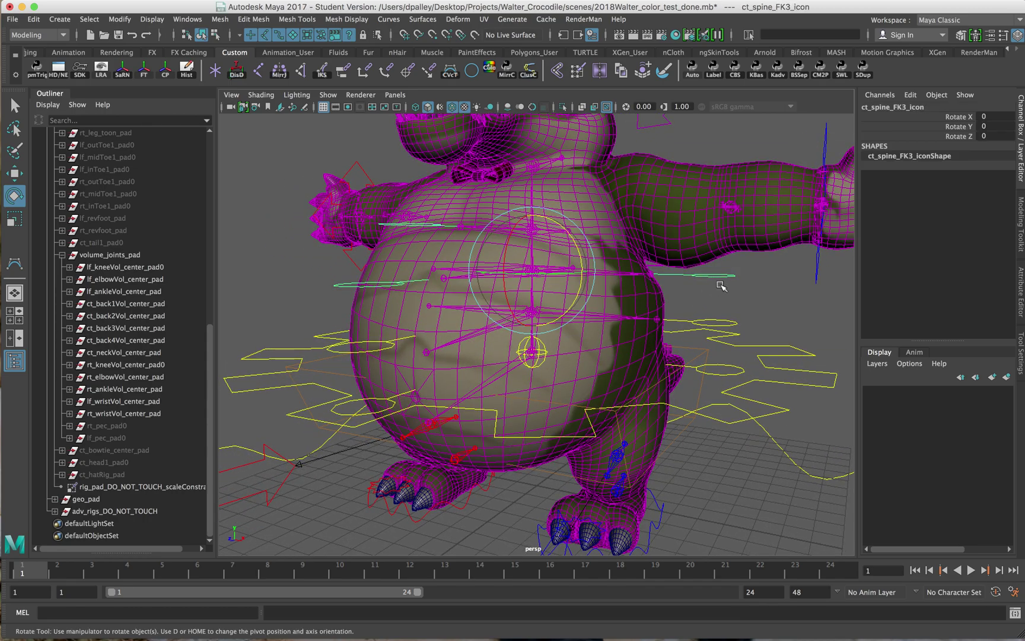
pyautogui.click(732, 290)
pyautogui.keyDown('alt'); pyautogui.moveTo(727, 299); pyautogui.dragTo(679, 311); pyautogui.keyUp('alt')
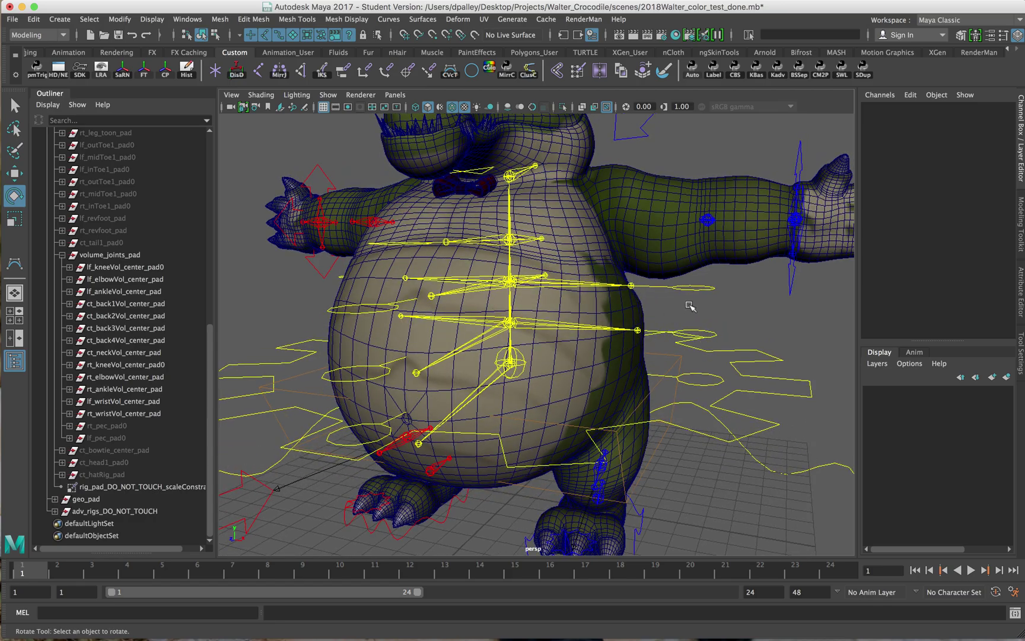
# Select ct_COG_icon to inspect its torso volume attributes and the surrounding controls, and clear the selection
pyautogui.keyDown('alt'); pyautogui.moveTo(761, 310); pyautogui.dragTo(734, 328); pyautogui.keyUp('alt')
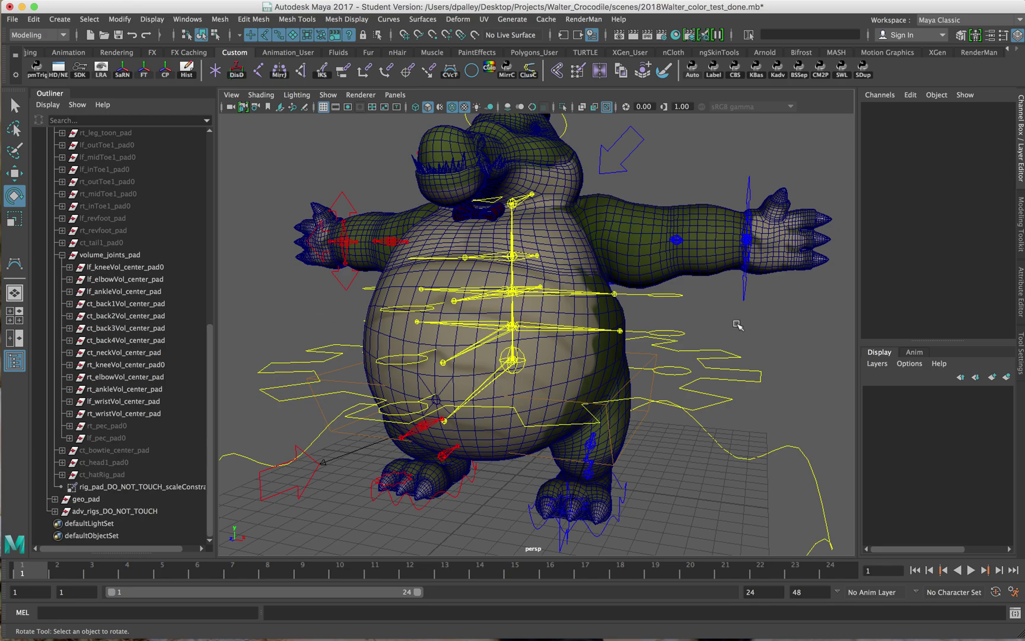
pyautogui.keyDown('alt'); pyautogui.moveTo(737, 324); pyautogui.dragTo(742, 351); pyautogui.keyUp('alt')
pyautogui.click(765, 392)
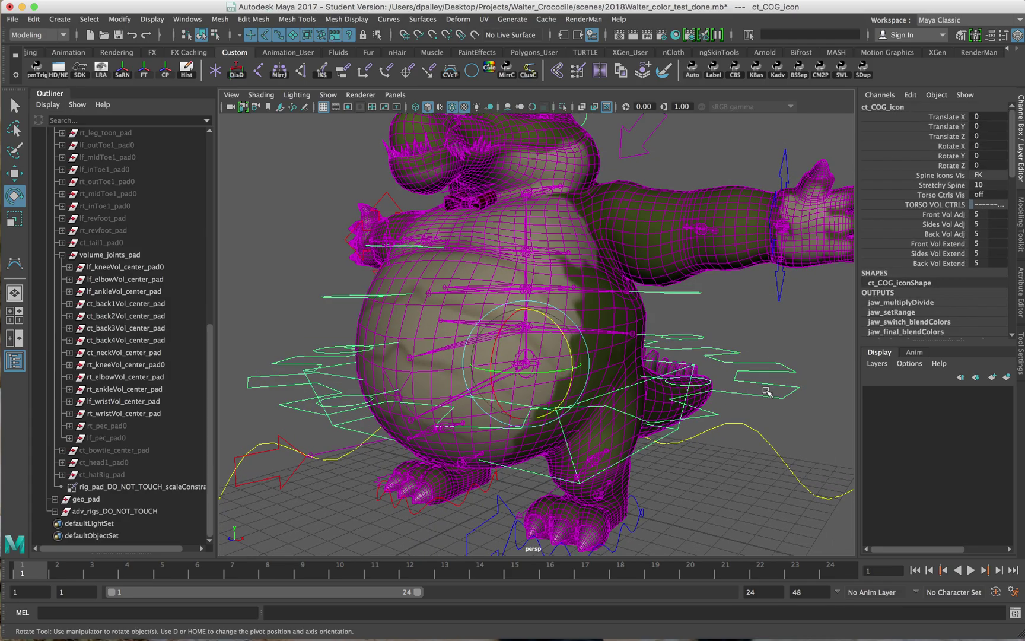
pyautogui.keyDown('alt'); pyautogui.moveTo(765, 392); pyautogui.dragTo(659, 400); pyautogui.keyUp('alt')
pyautogui.click(819, 396)
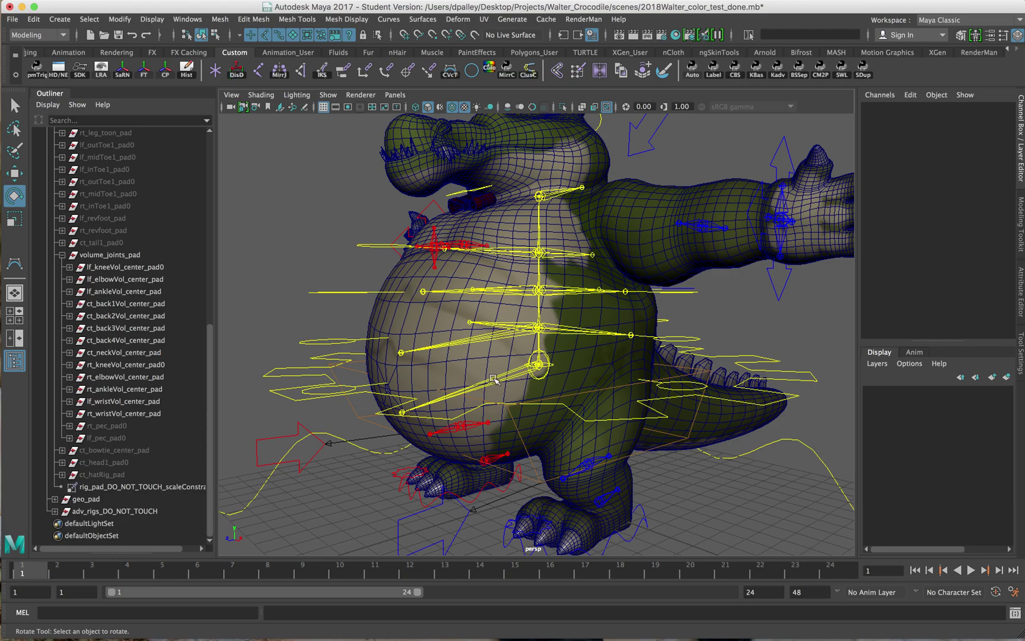